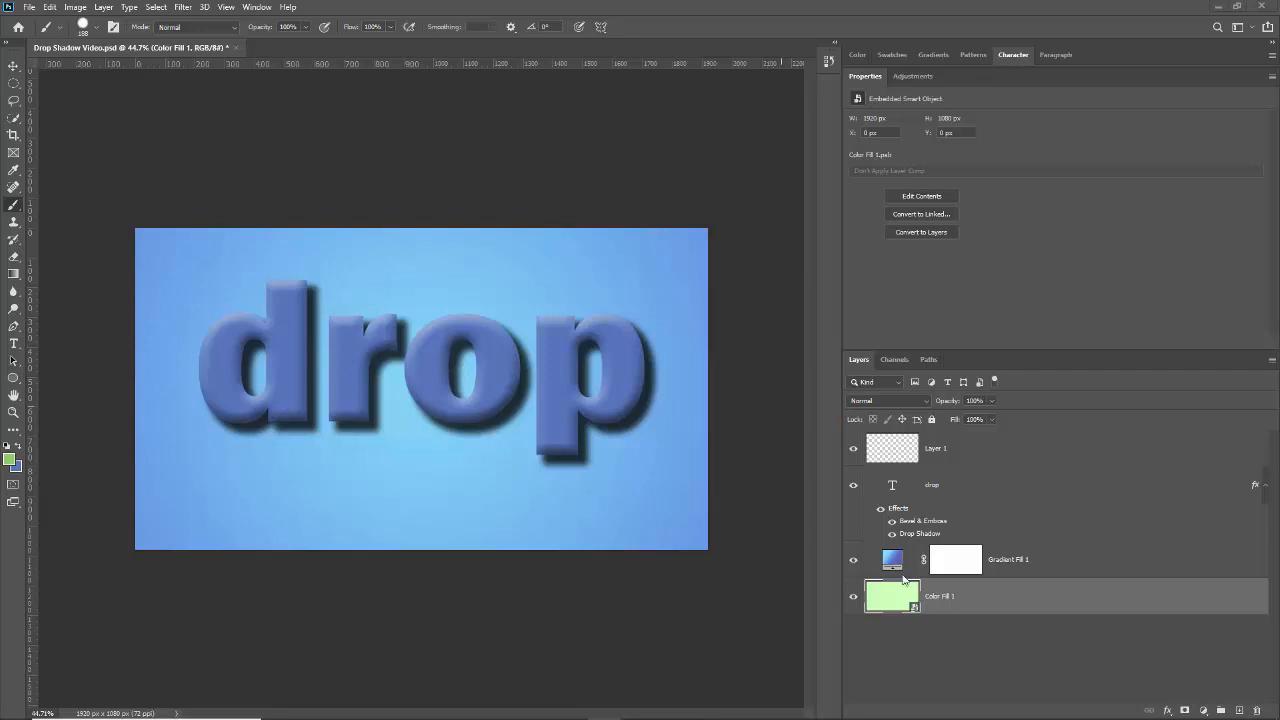
# - Create a new 1920 x 1080 px document at 72 pixels/inch with RGB color and a white background
pyautogui.click(988, 621)
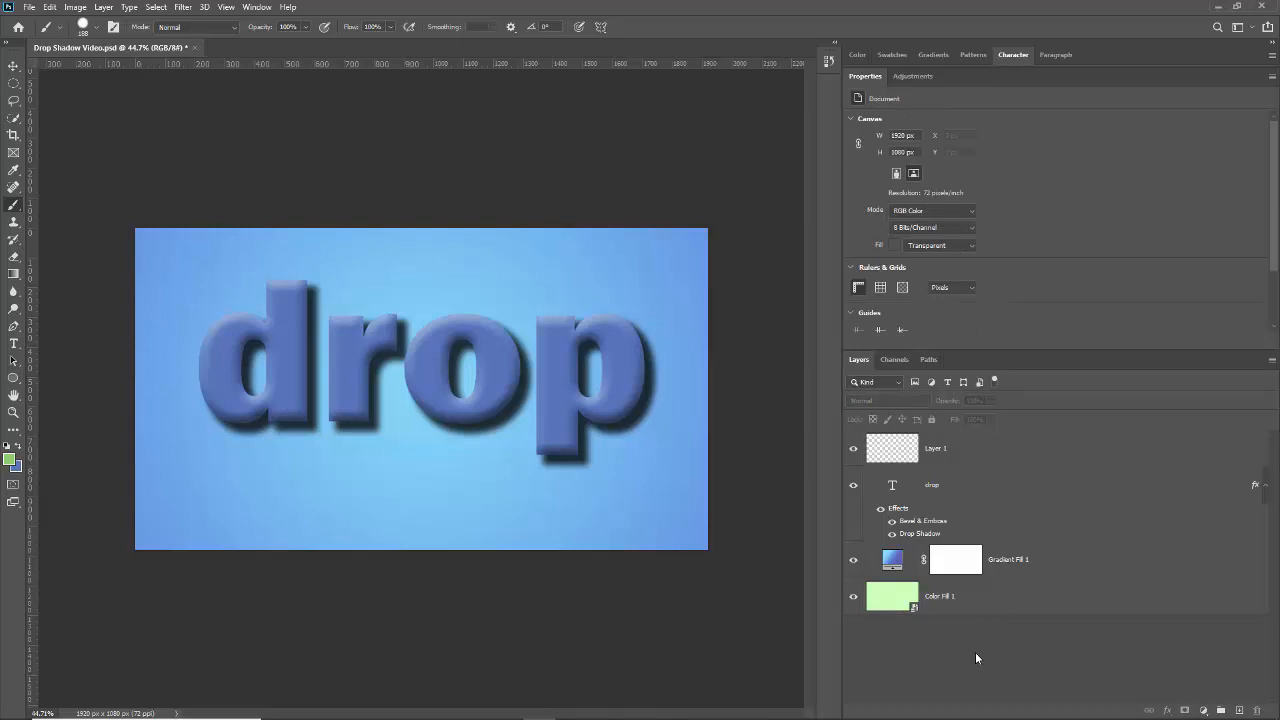
pyautogui.hotkey('ctrl', 'n')
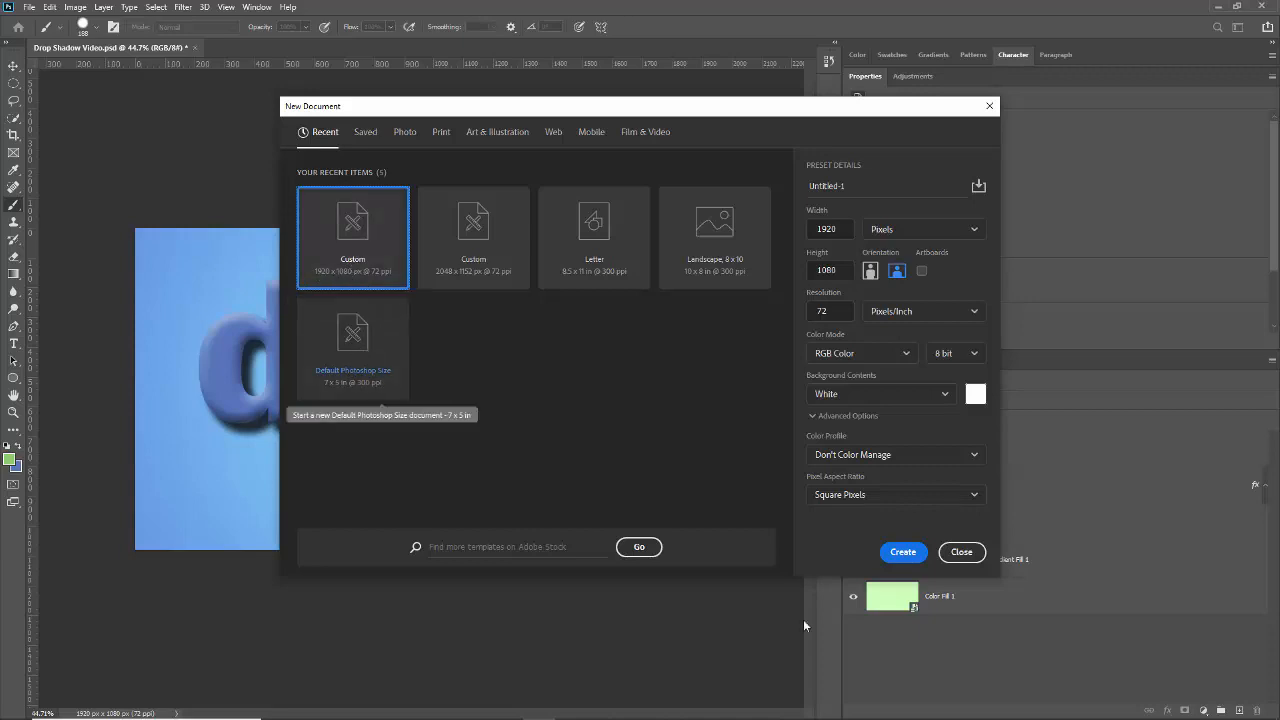
pyautogui.click(903, 553)
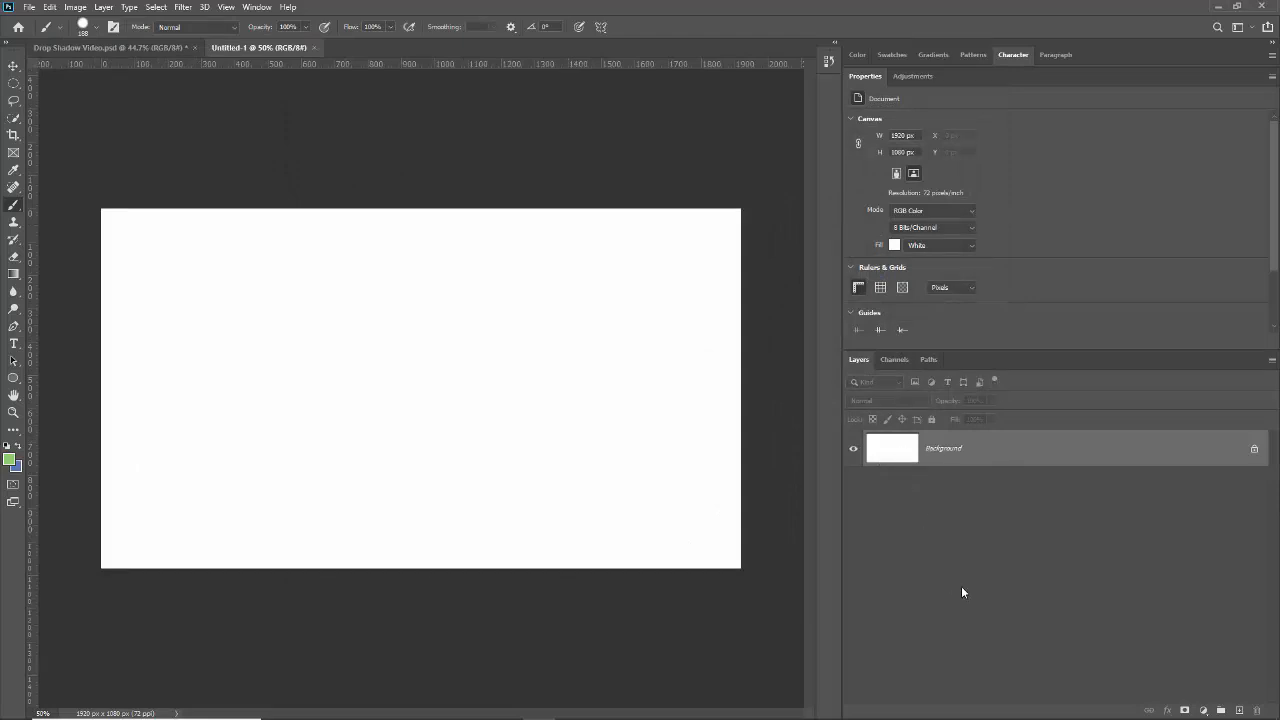
# - Add a centre-aligned text layer reading "drop" to the white canvas
pyautogui.press('t')
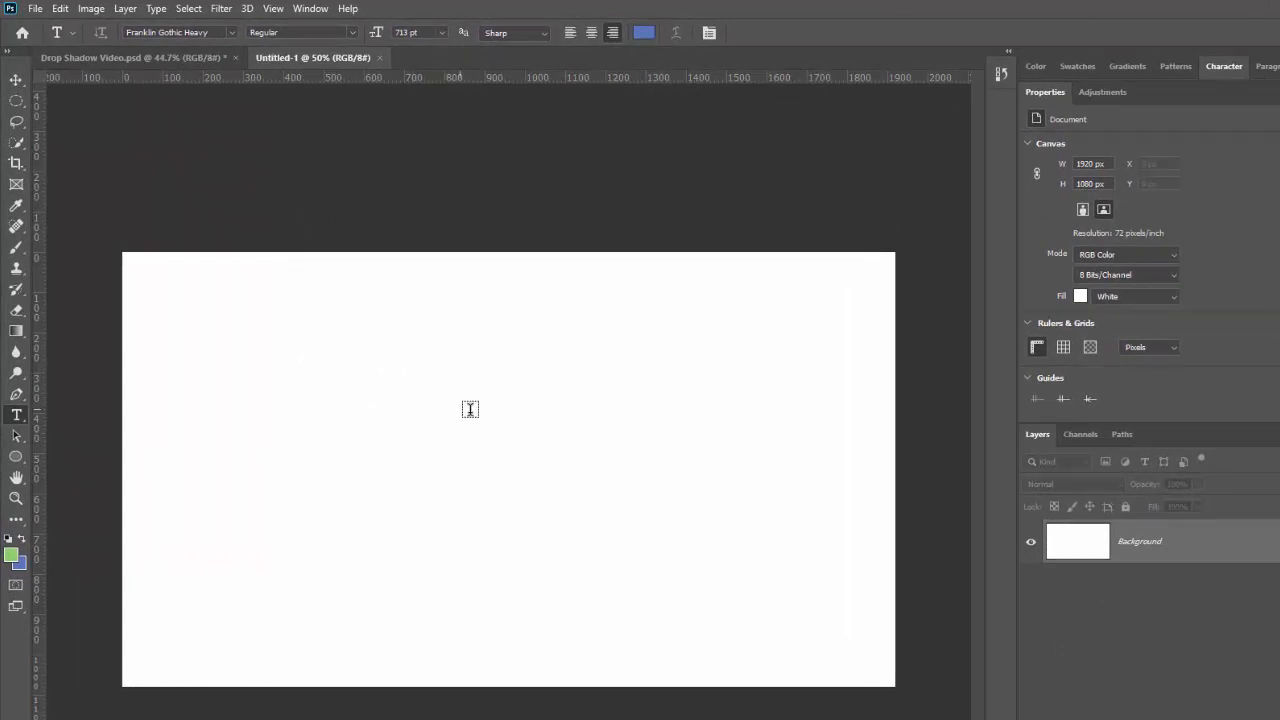
pyautogui.moveTo(463, 411); pyautogui.dragTo(814, 607)
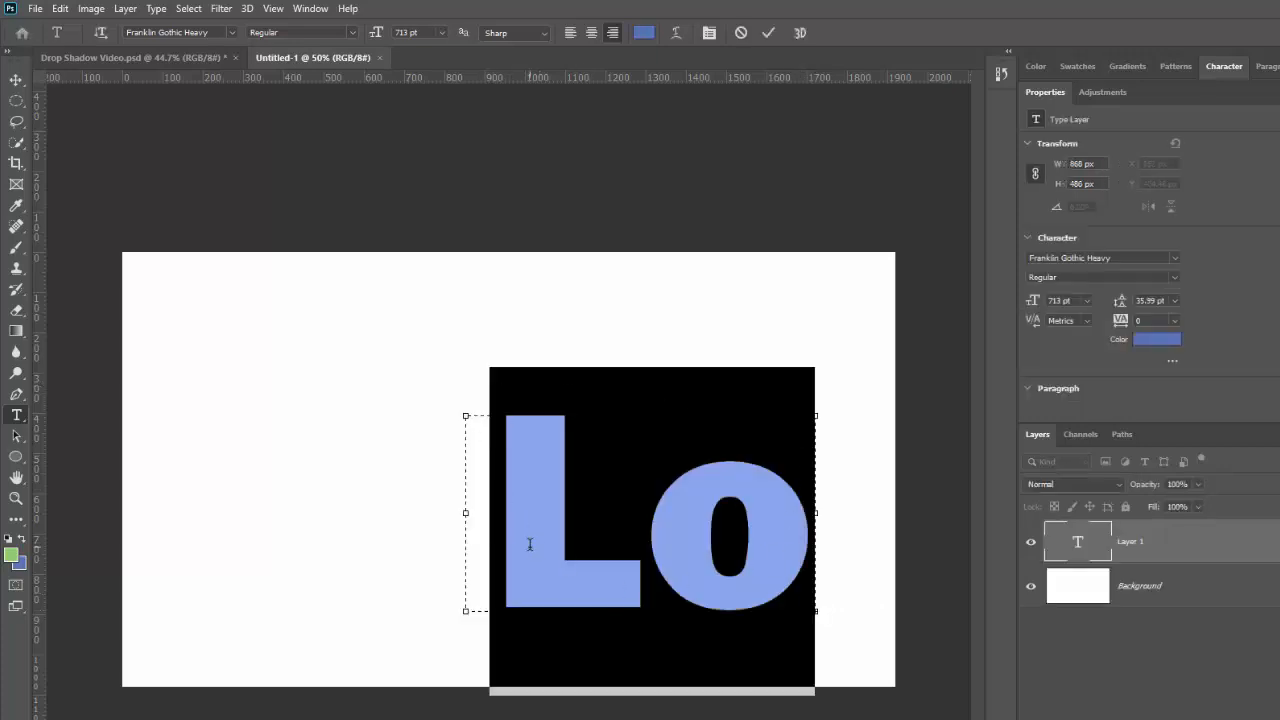
pyautogui.click(741, 32)
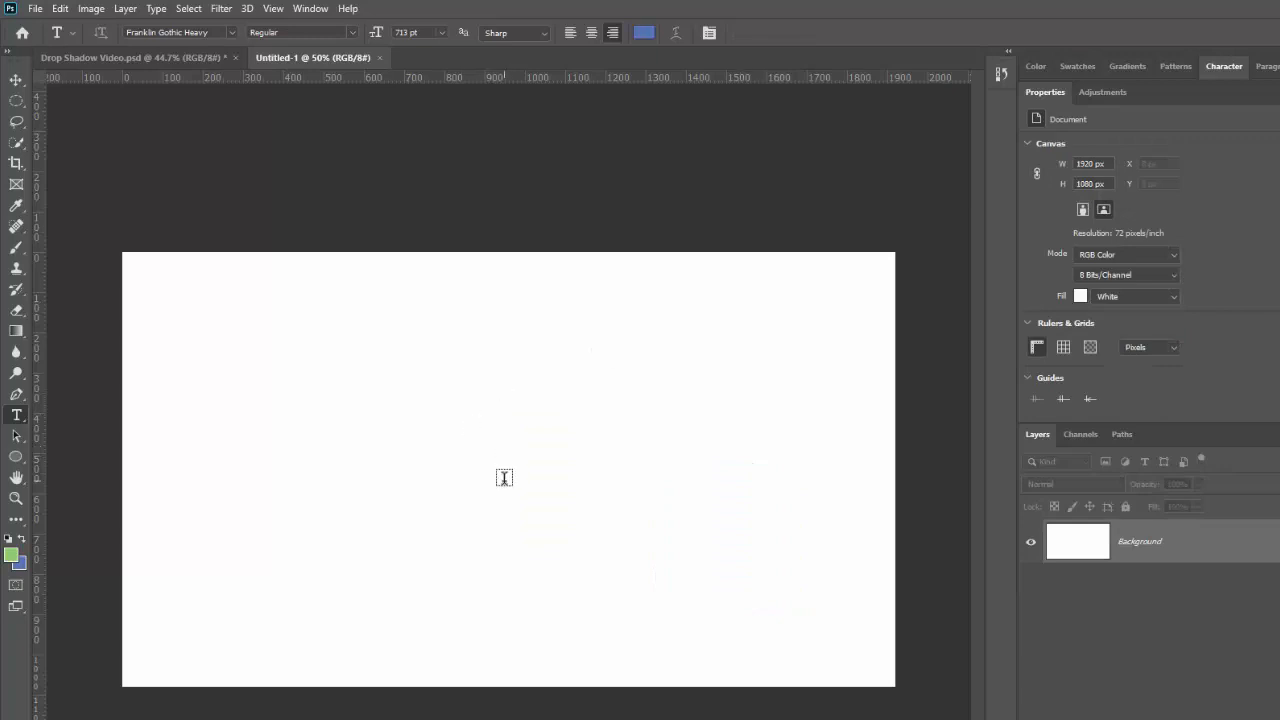
pyautogui.click(504, 477)
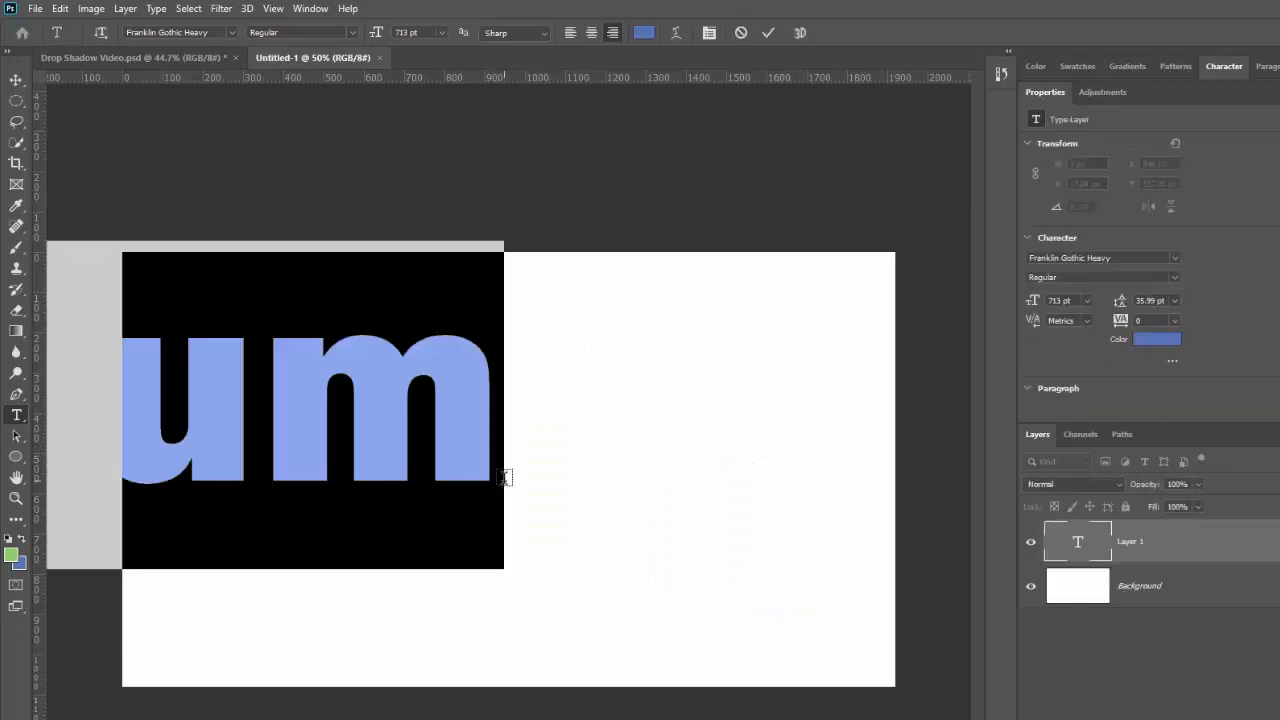
pyautogui.click(591, 34)
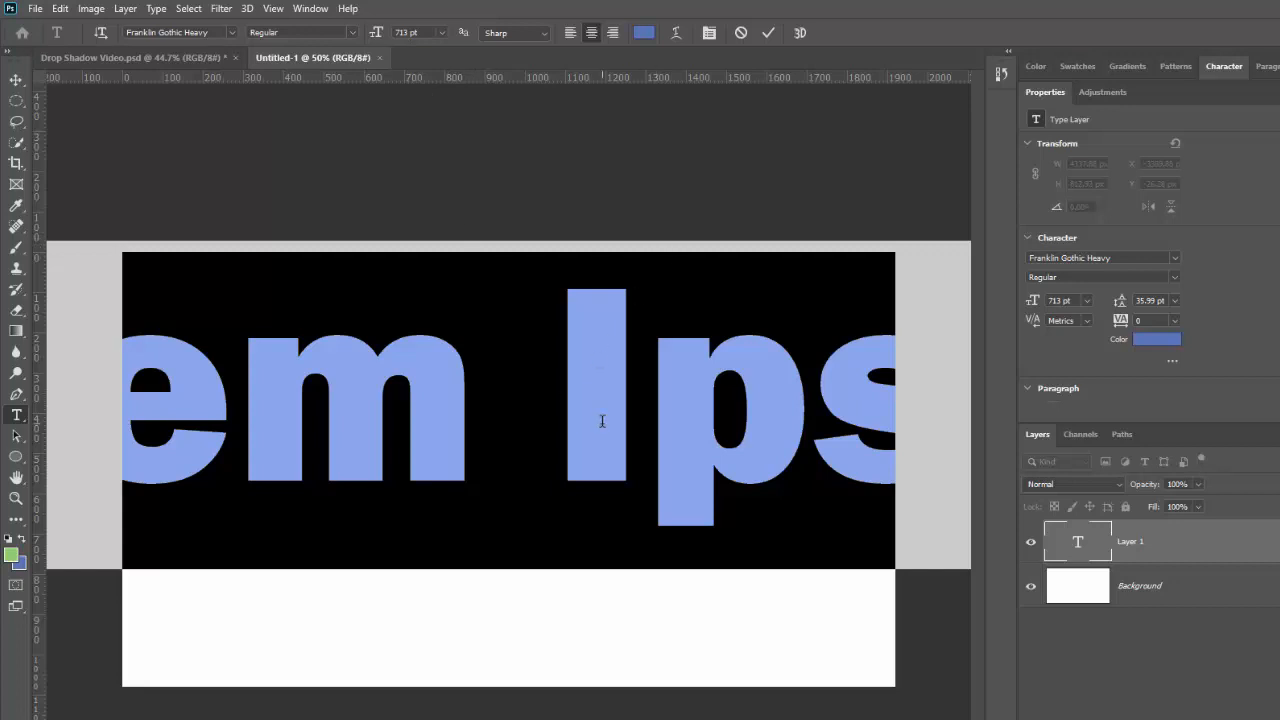
pyautogui.write('drip')
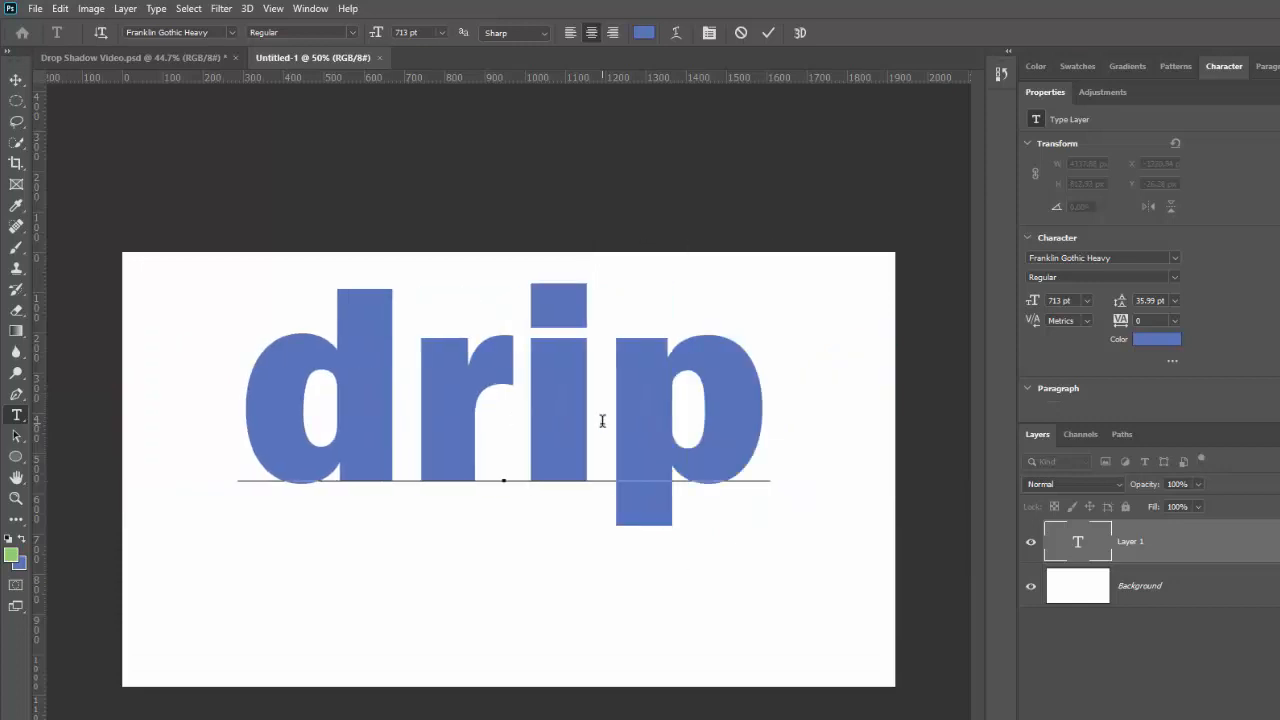
pyautogui.press('BackSpace')
pyautogui.press('BackSpace')
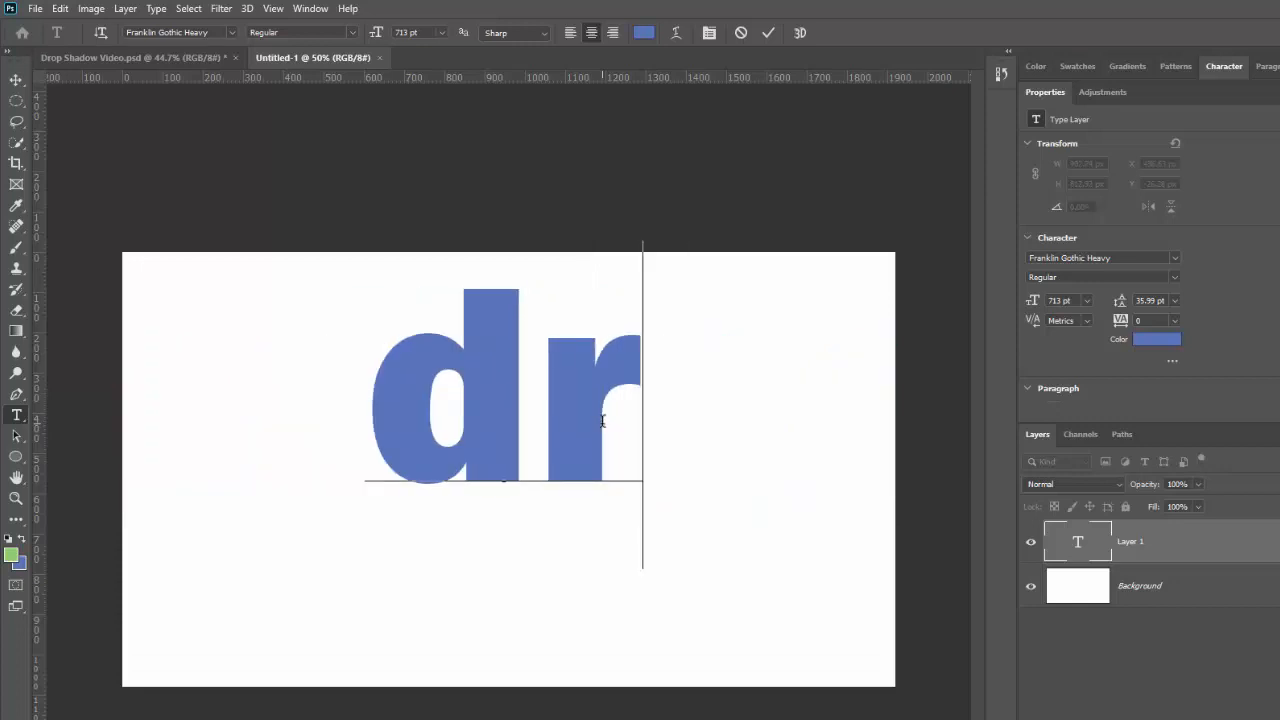
pyautogui.write('op')
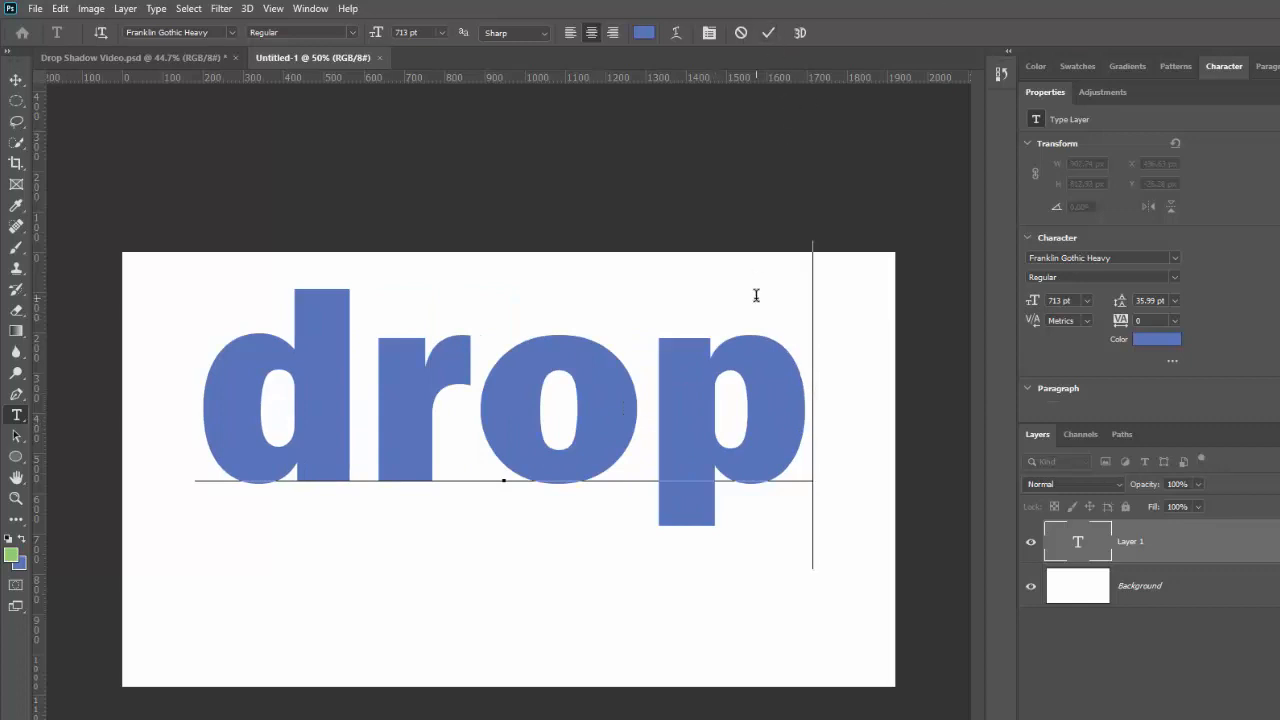
pyautogui.hotkey('ctrl', 'Return')
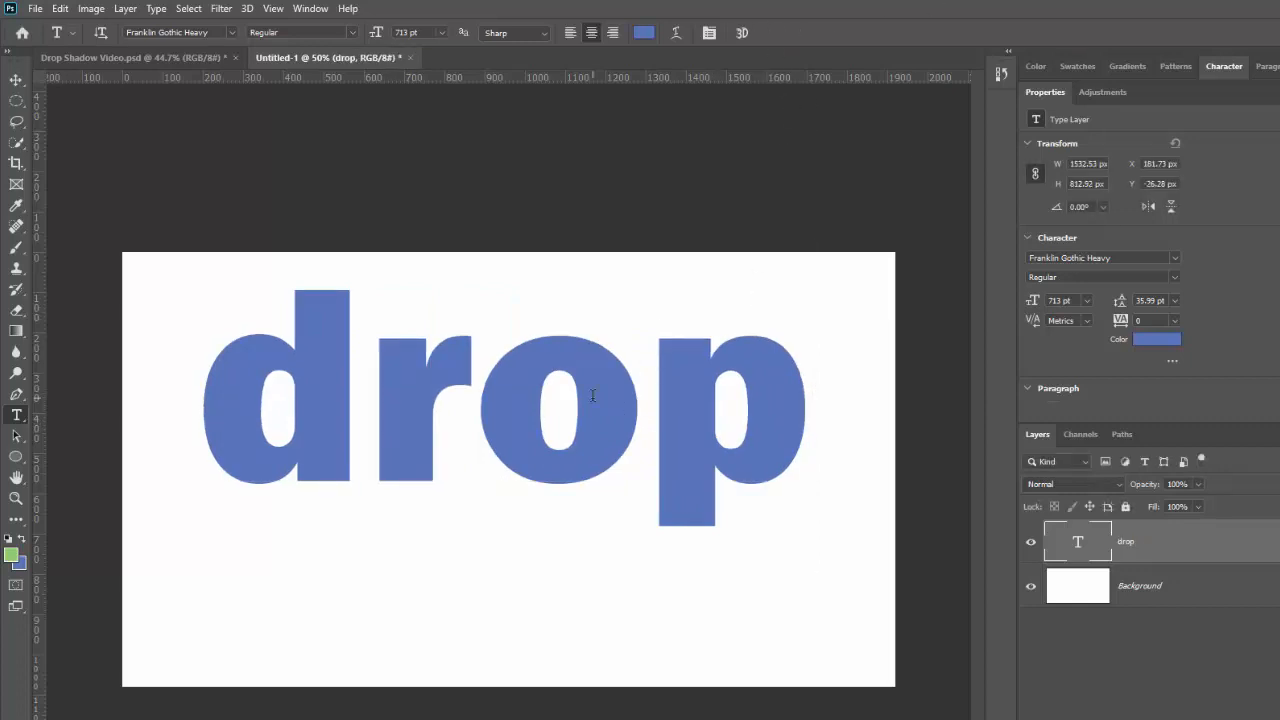
# - Centre the "drop" text vertically and horizontally on the canvas and clear the selection
pyautogui.hotkey('ctrl', 'a')
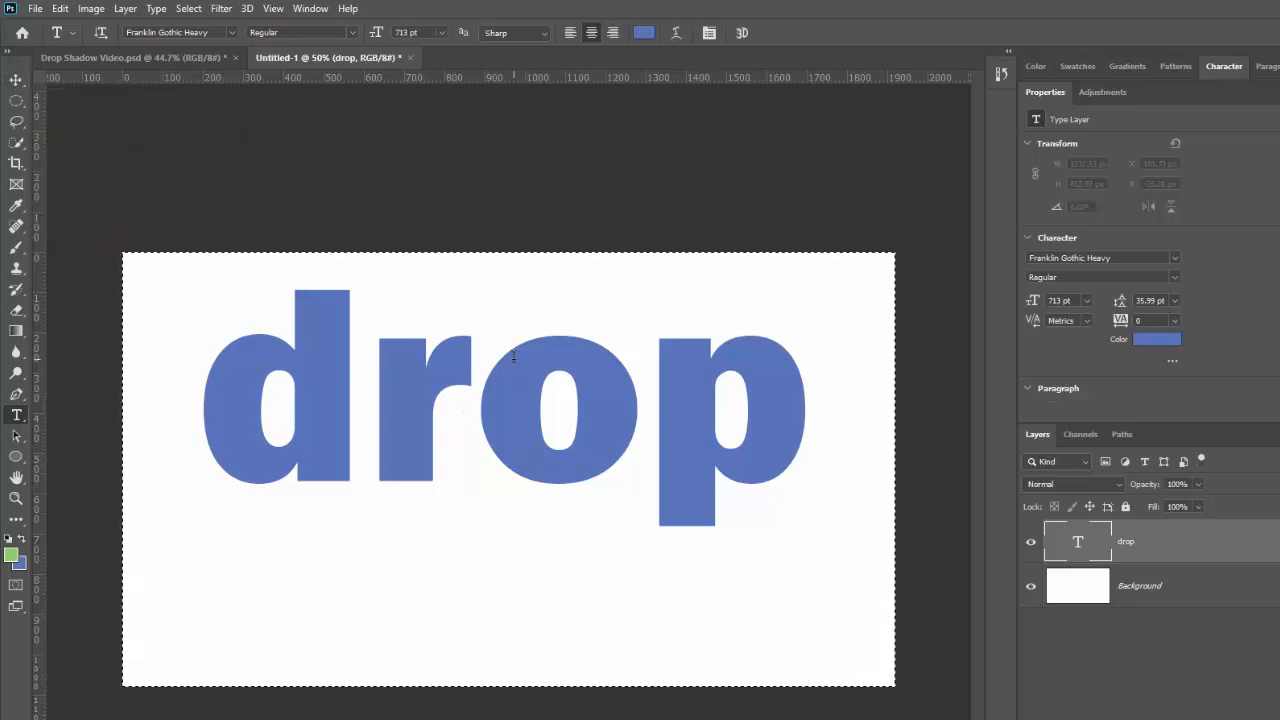
pyautogui.press('v')
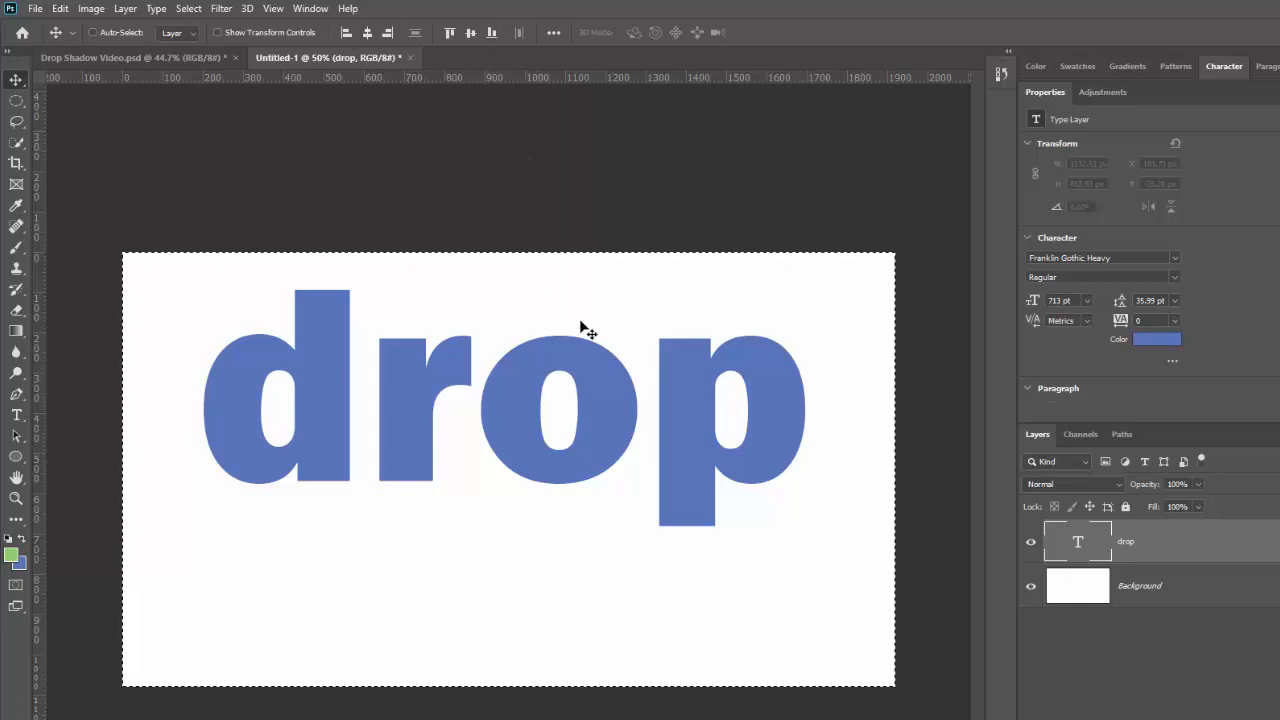
pyautogui.moveTo(537, 391)
pyautogui.mouseDown()
pyautogui.moveTo(539, 454)
pyautogui.moveTo(537, 396)
pyautogui.moveTo(539, 407)
pyautogui.mouseUp()
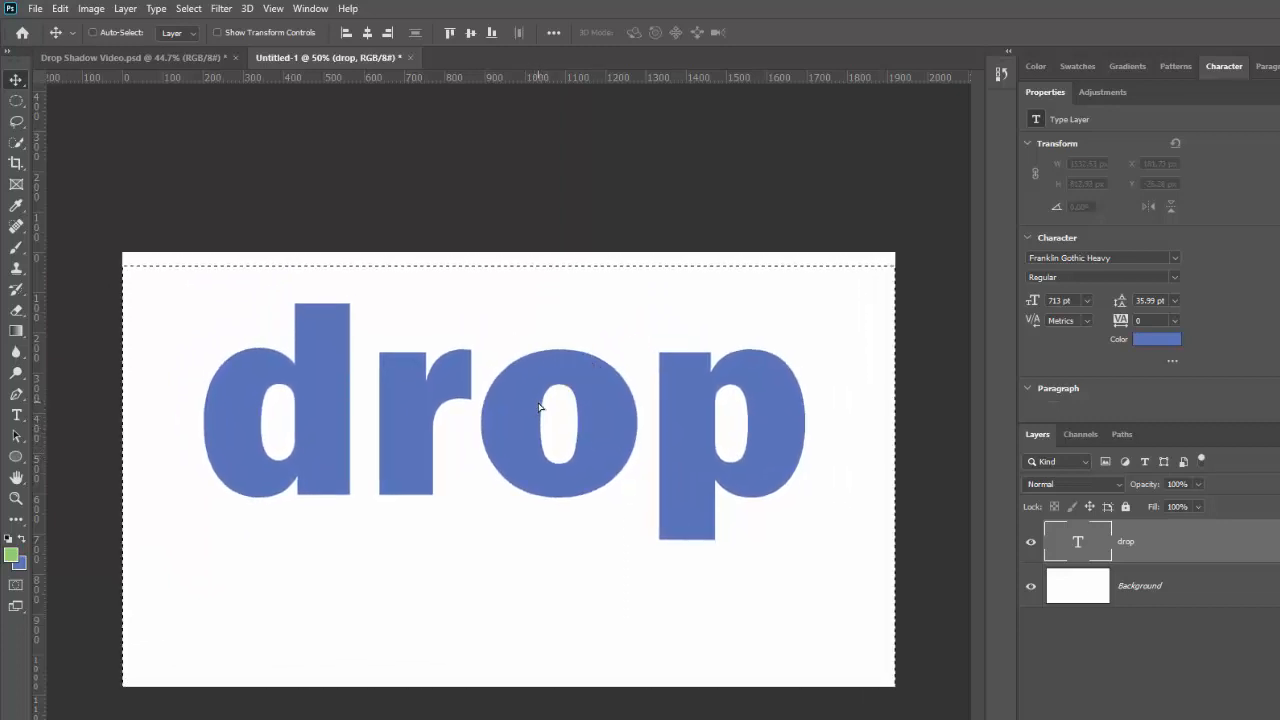
pyautogui.click(469, 33)
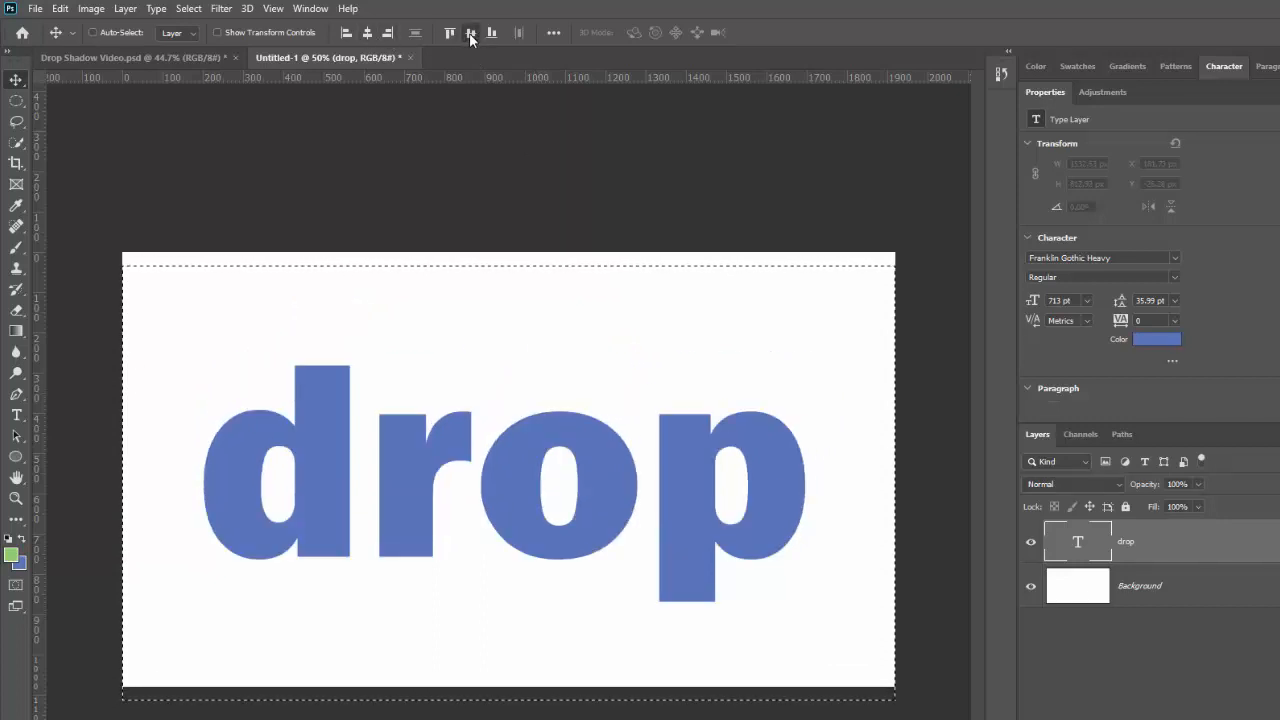
pyautogui.click(367, 33)
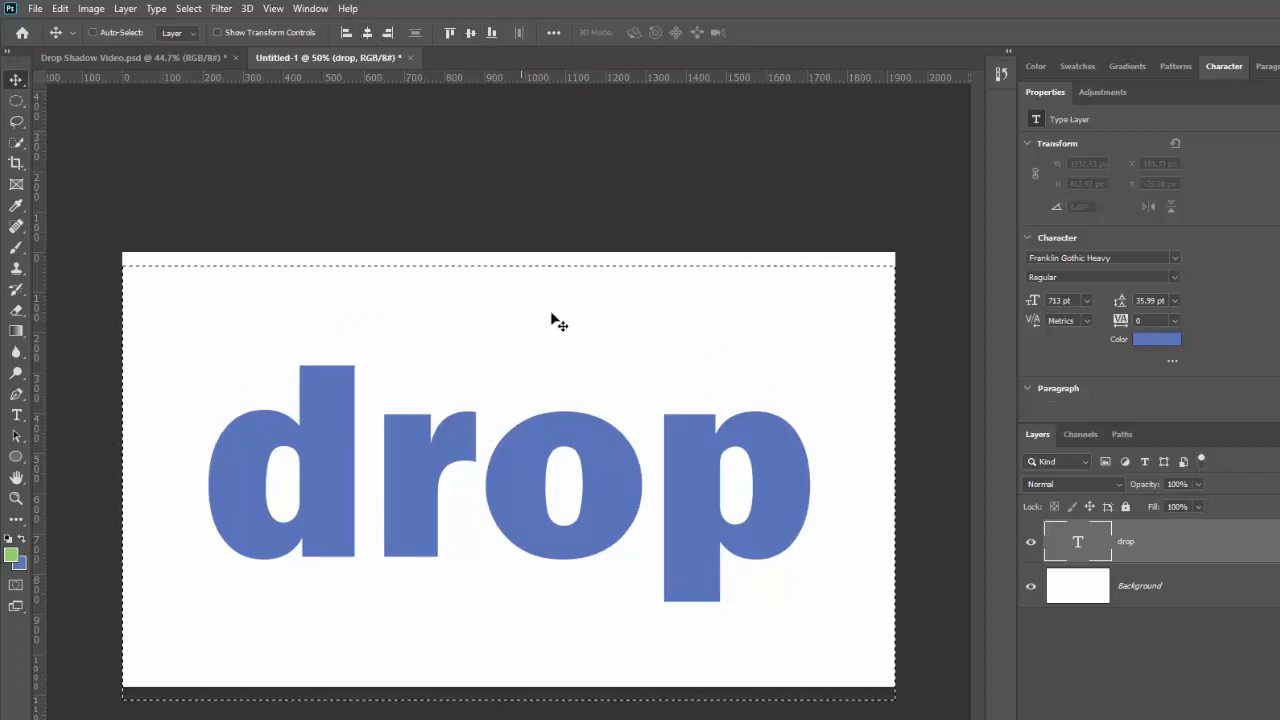
pyautogui.moveTo(551, 451); pyautogui.dragTo(545, 444)
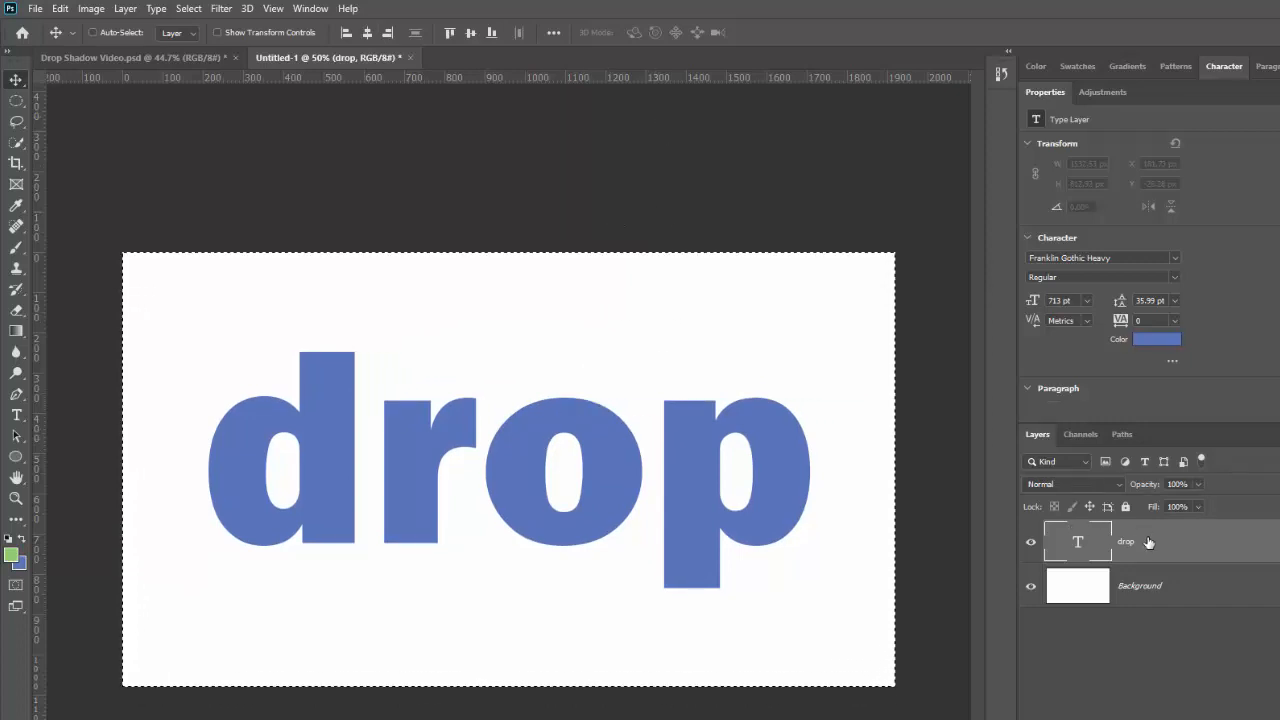
pyautogui.hotkey('ctrl', 'd')
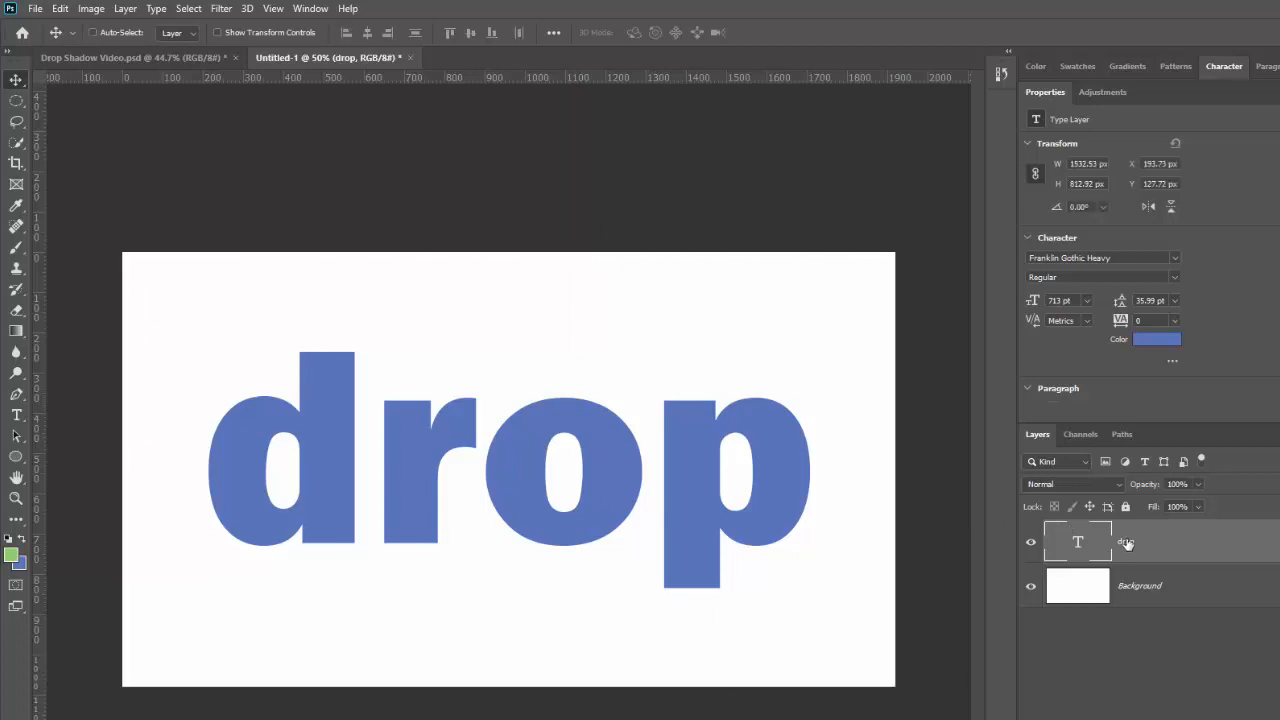
# - Add a Drop Shadow layer style to the "drop" text layer and show its settings
pyautogui.doubleClick(1179, 545)
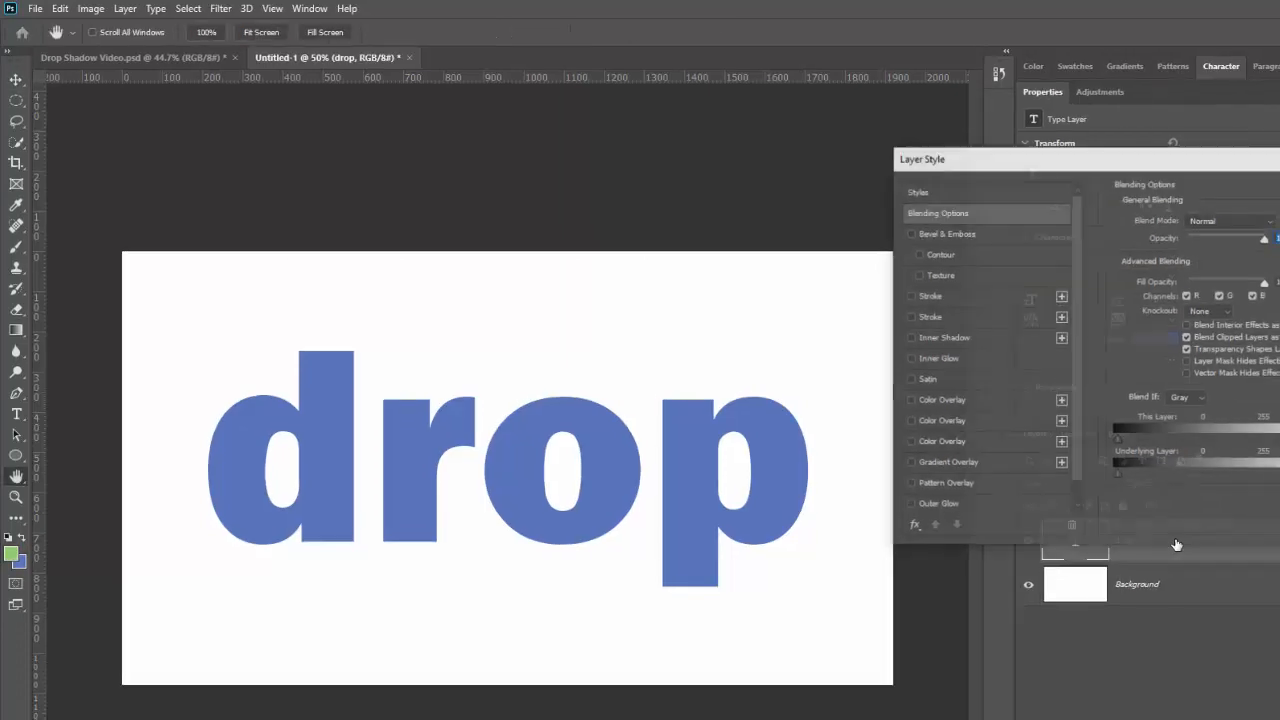
pyautogui.moveTo(1224, 156); pyautogui.dragTo(1020, 272)
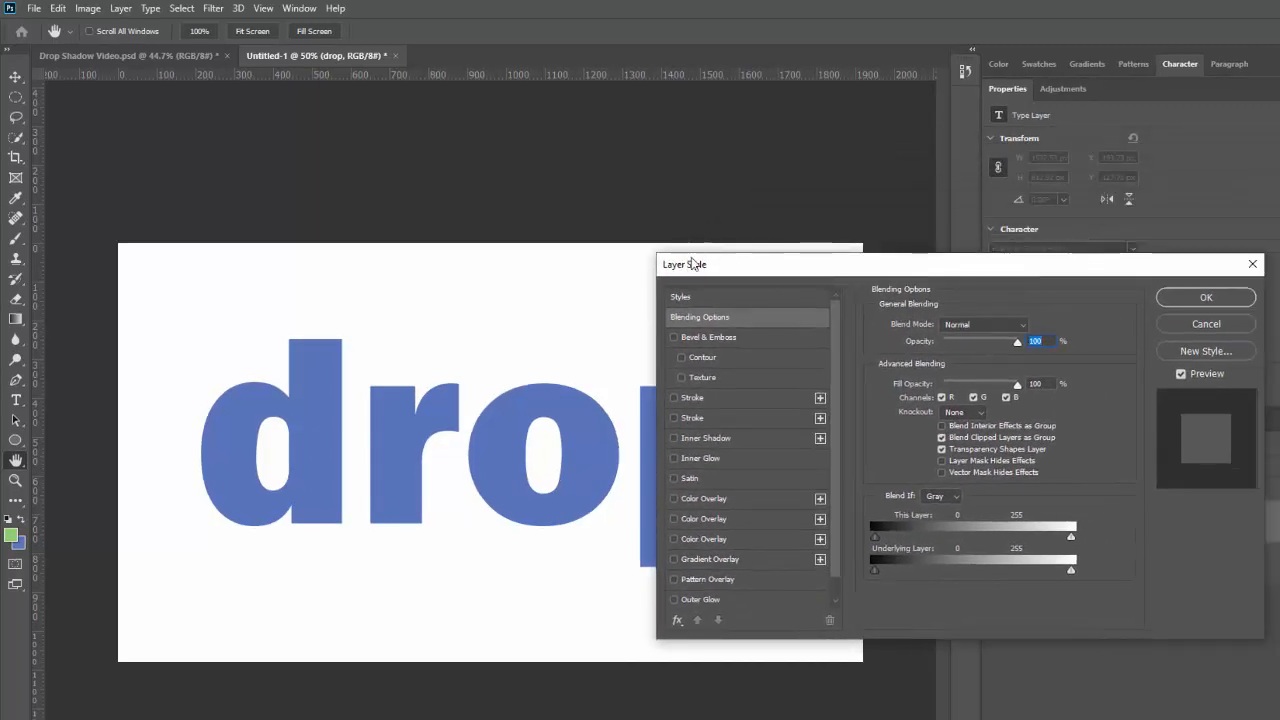
pyautogui.click(120, 8)
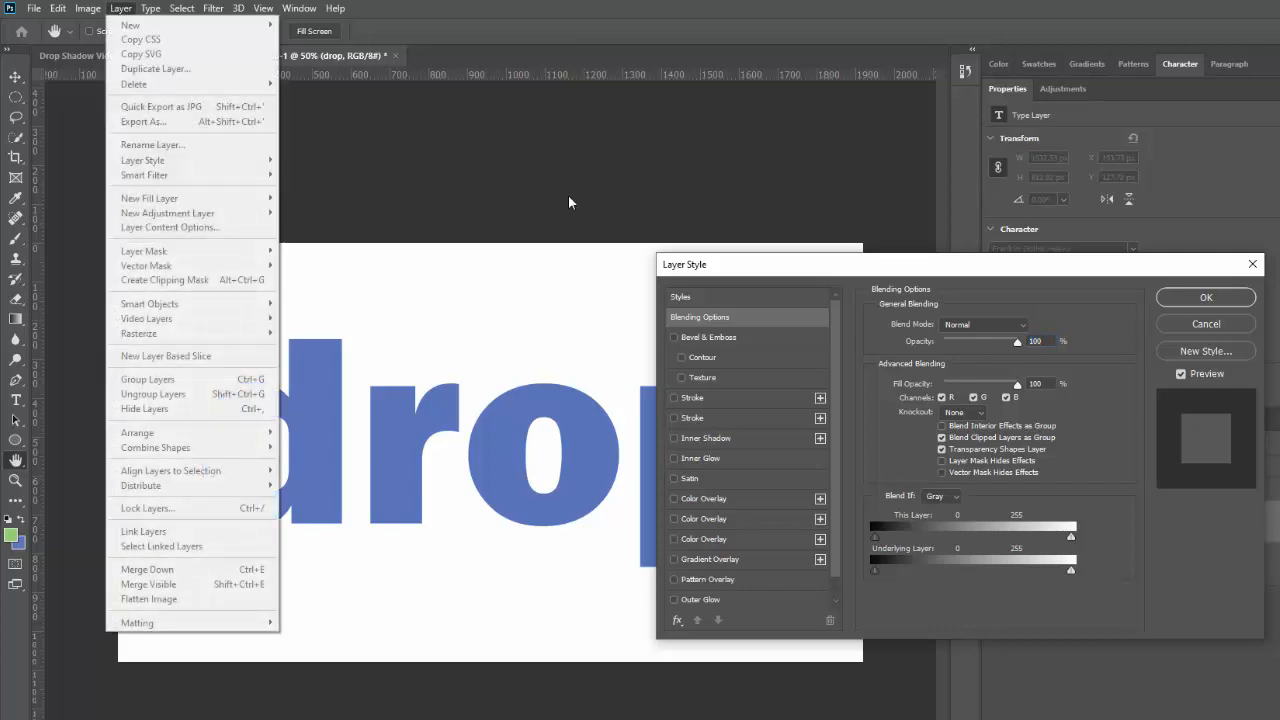
pyautogui.click(1035, 341)
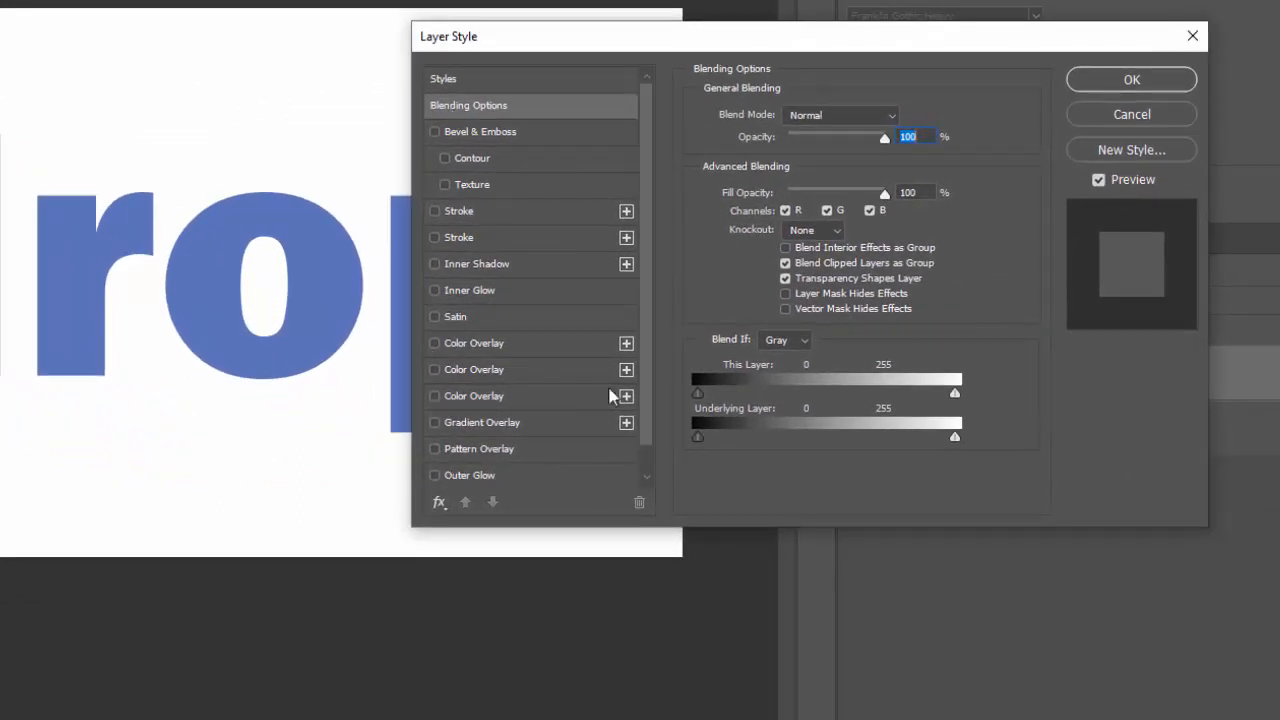
pyautogui.moveTo(651, 200); pyautogui.dragTo(652, 285)
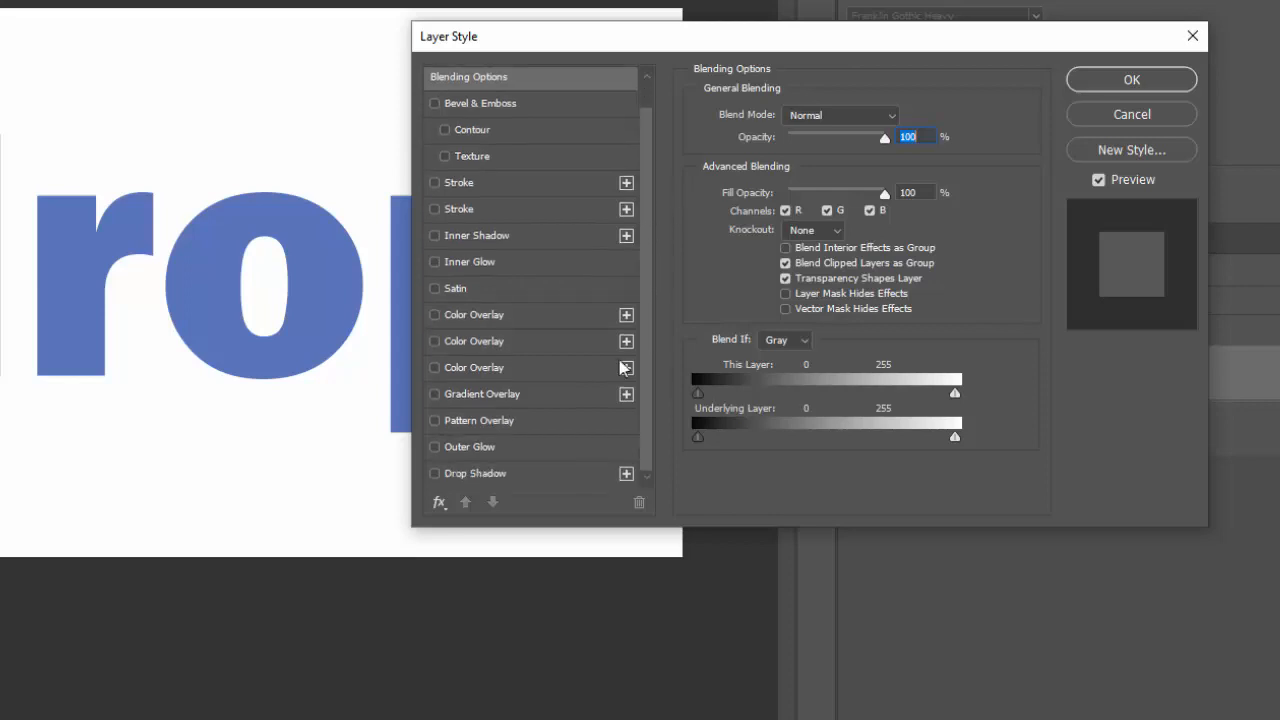
pyautogui.click(440, 506)
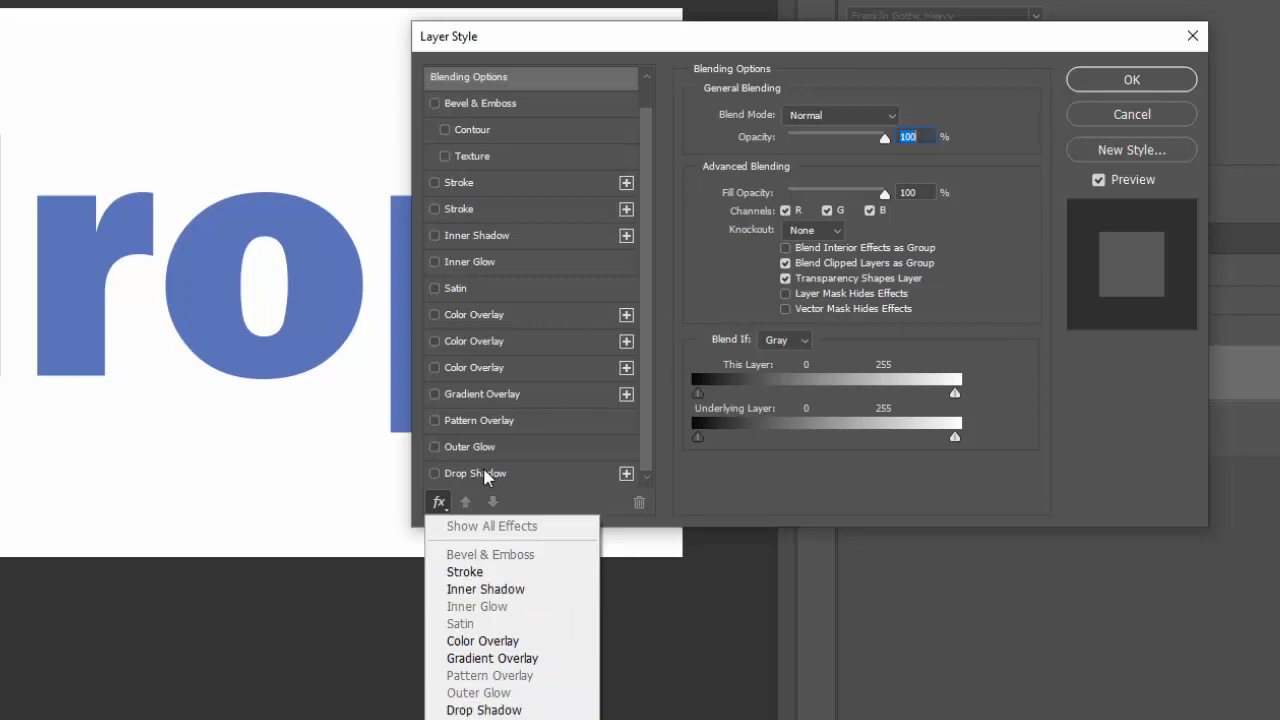
pyautogui.click(438, 506)
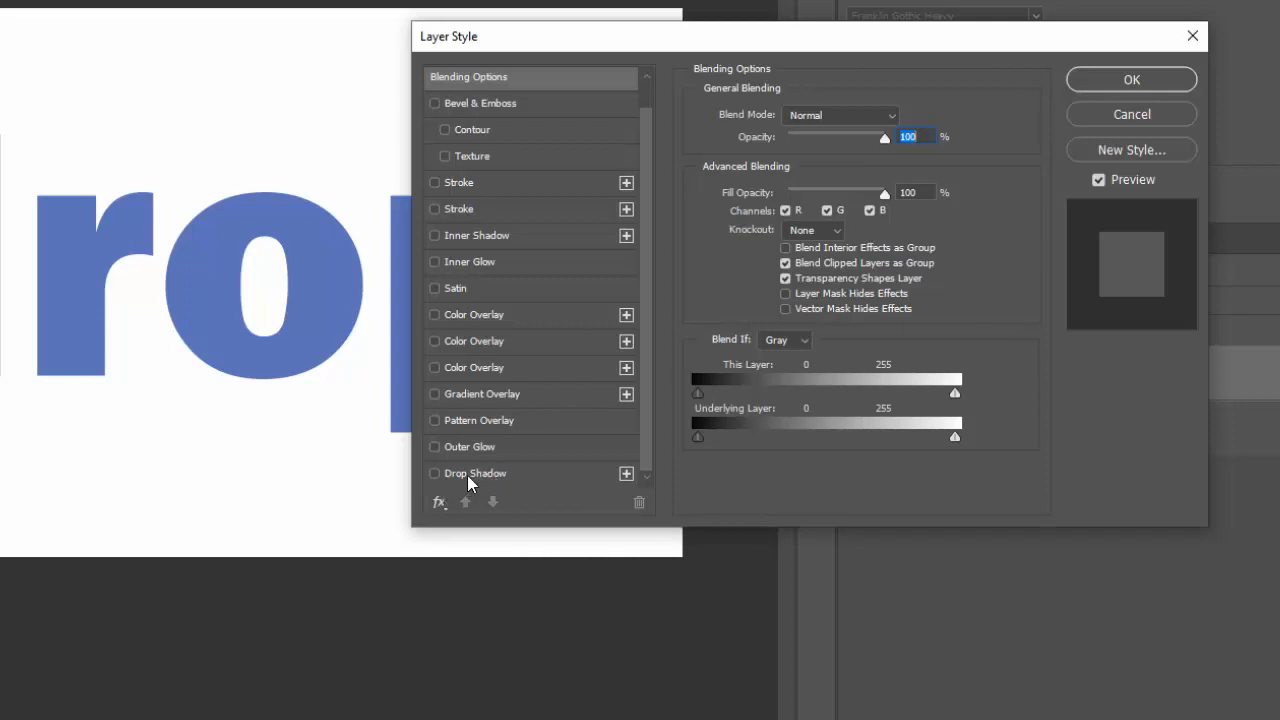
pyautogui.click(494, 477)
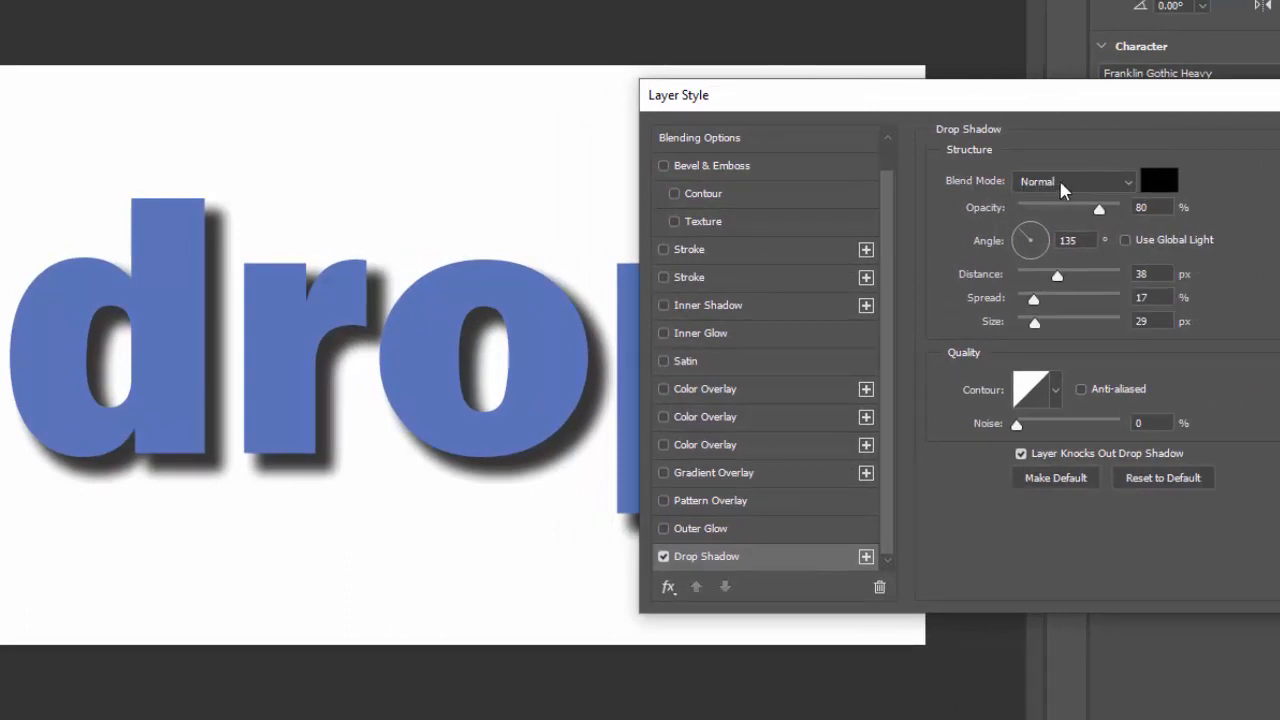
# - Try the drop shadow colours c92b2b, 700606 and b48f8f and discard the colour change
pyautogui.click(1158, 188)
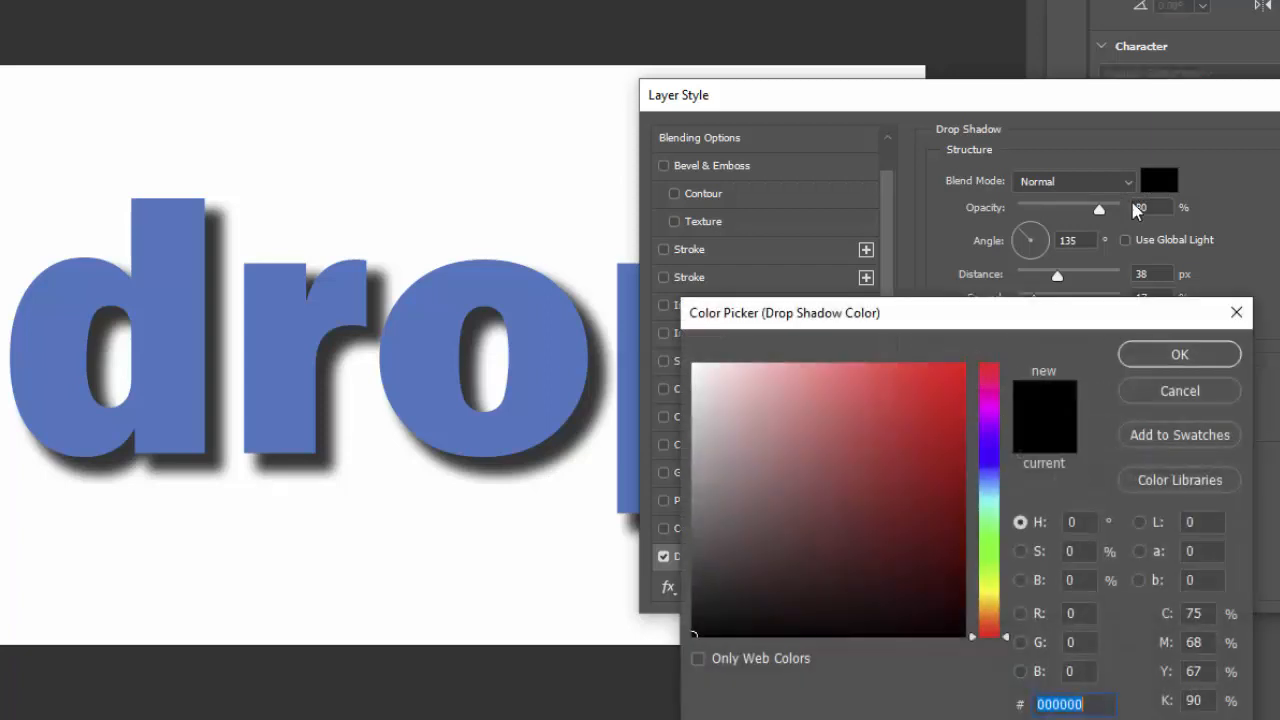
pyautogui.click(908, 421)
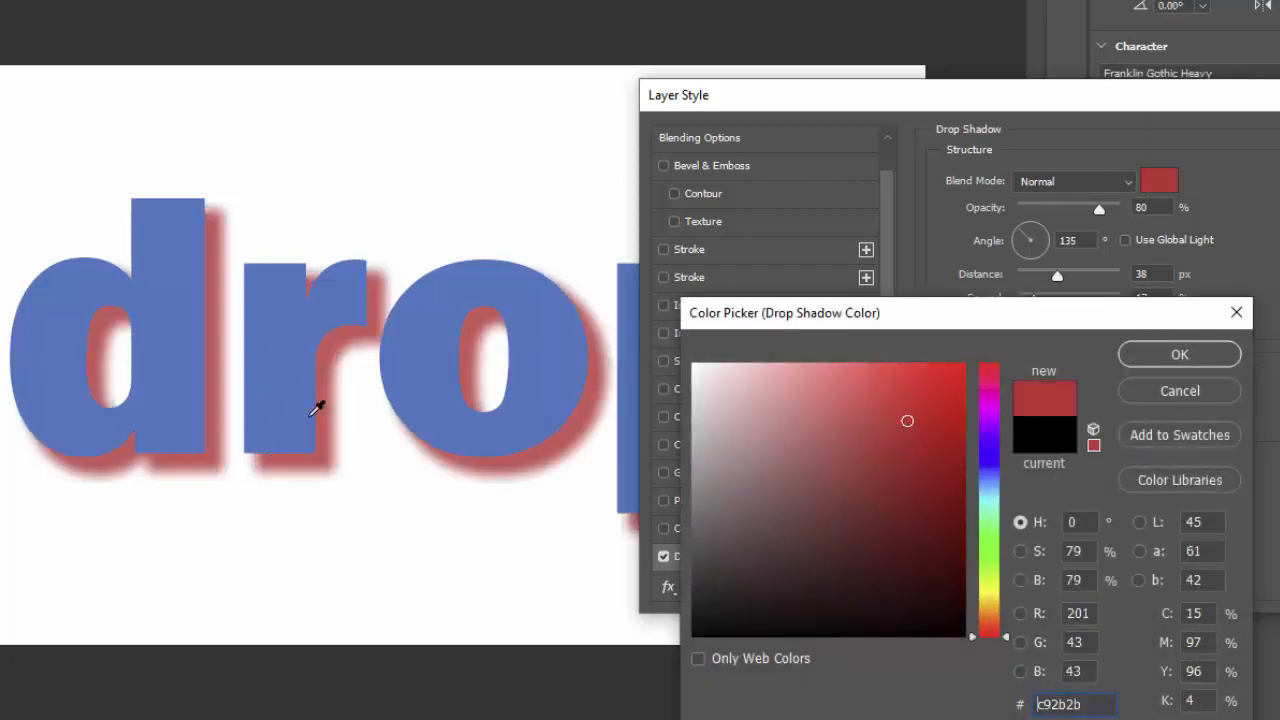
pyautogui.click(952, 521)
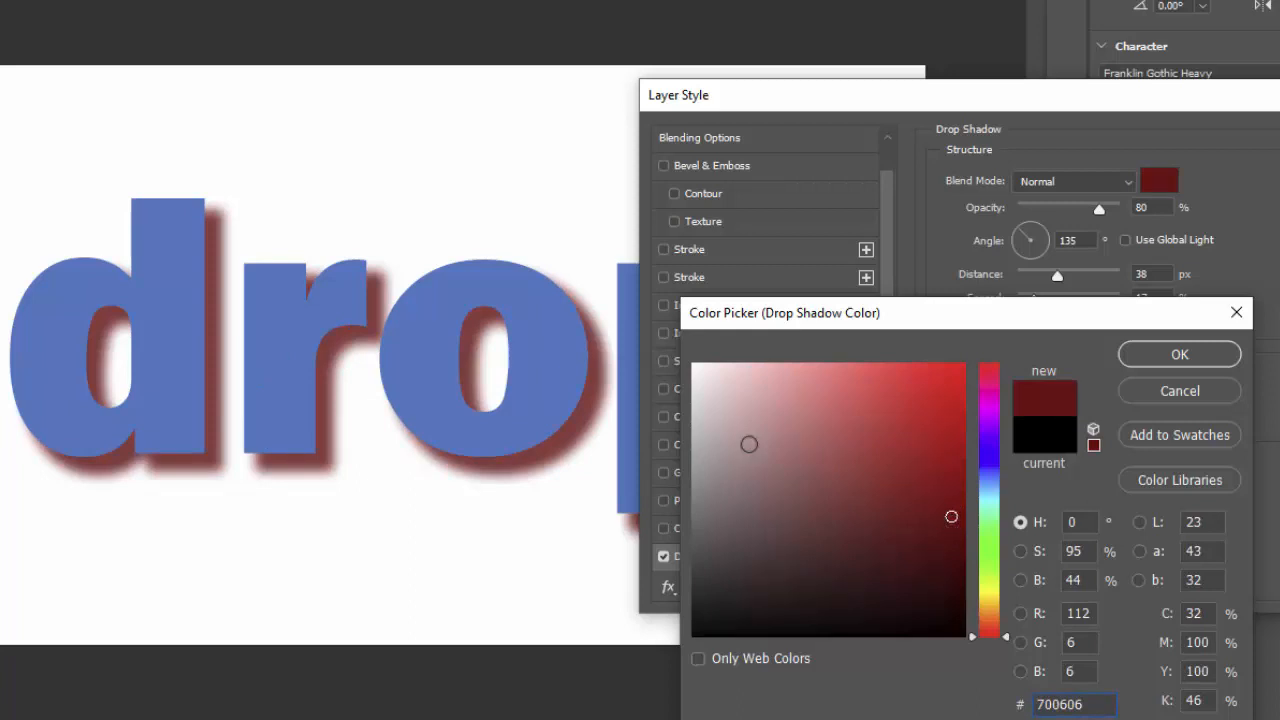
pyautogui.click(748, 443)
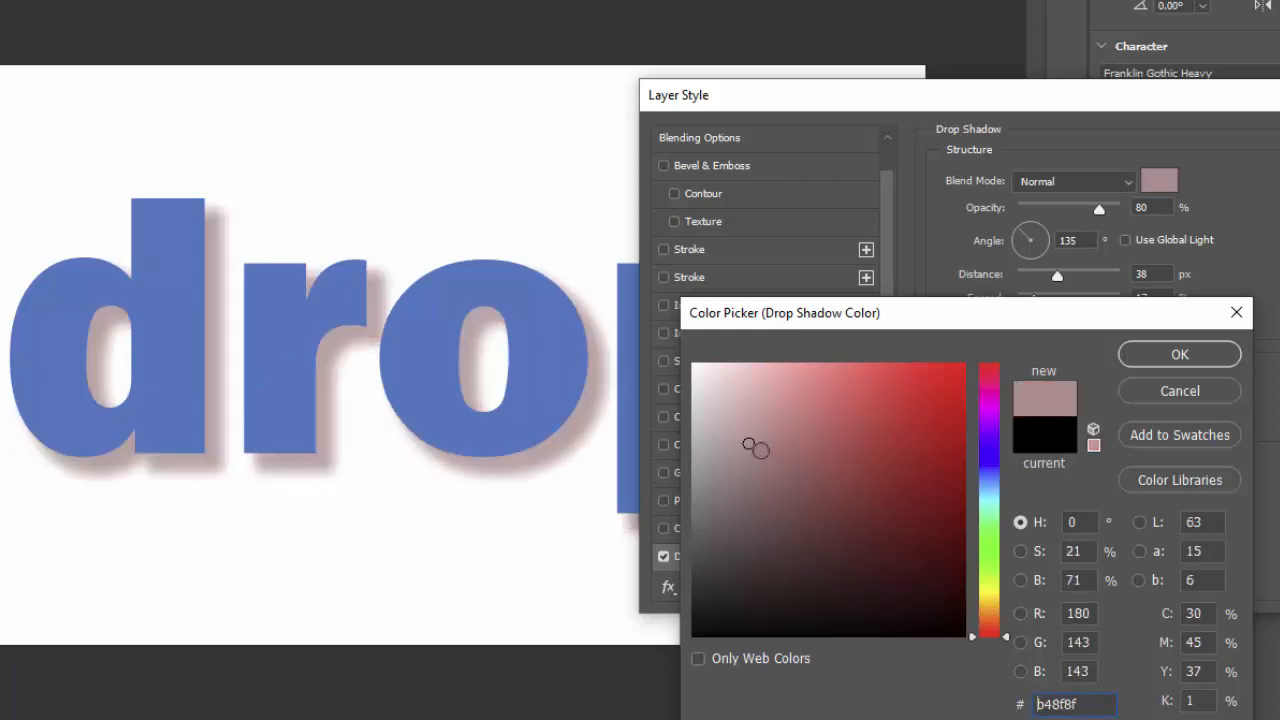
pyautogui.click(1205, 393)
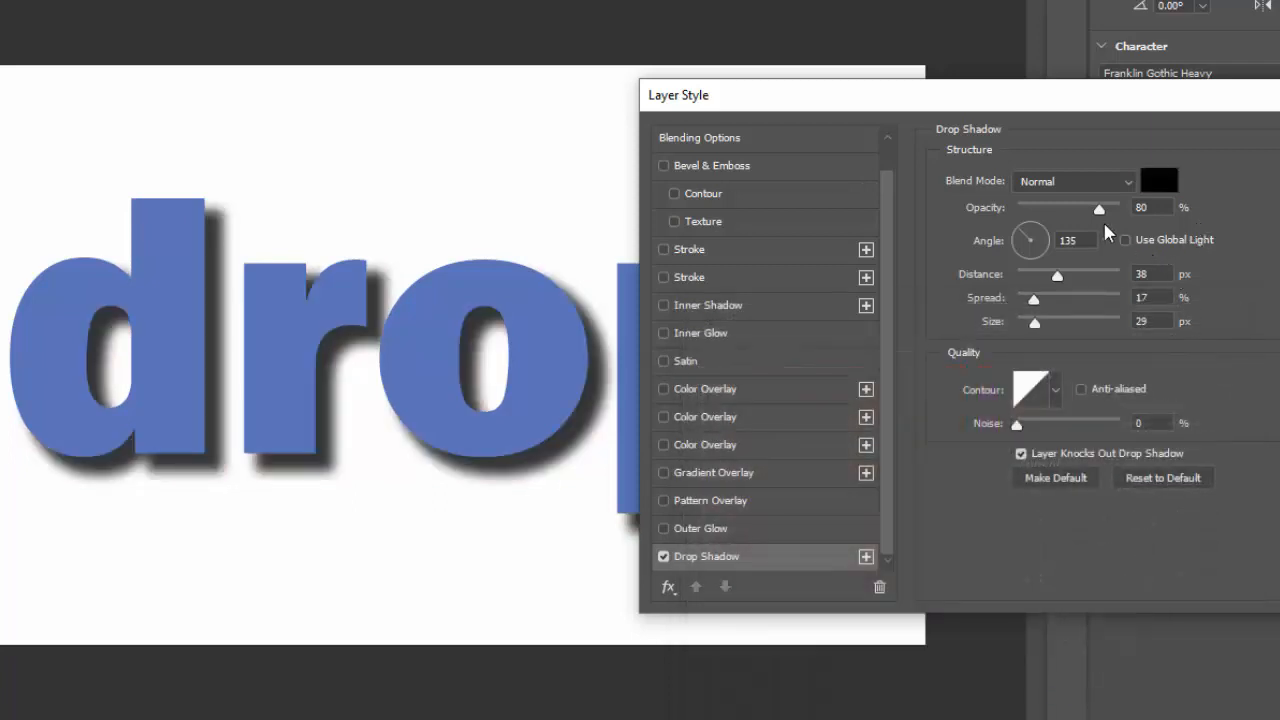
# - Set the drop shadow's opacity to 69%
pyautogui.moveTo(1099, 210)
pyautogui.mouseDown()
pyautogui.moveTo(1047, 220)
pyautogui.moveTo(1051, 236)
pyautogui.moveTo(1143, 238)
pyautogui.moveTo(1090, 227)
pyautogui.mouseUp()
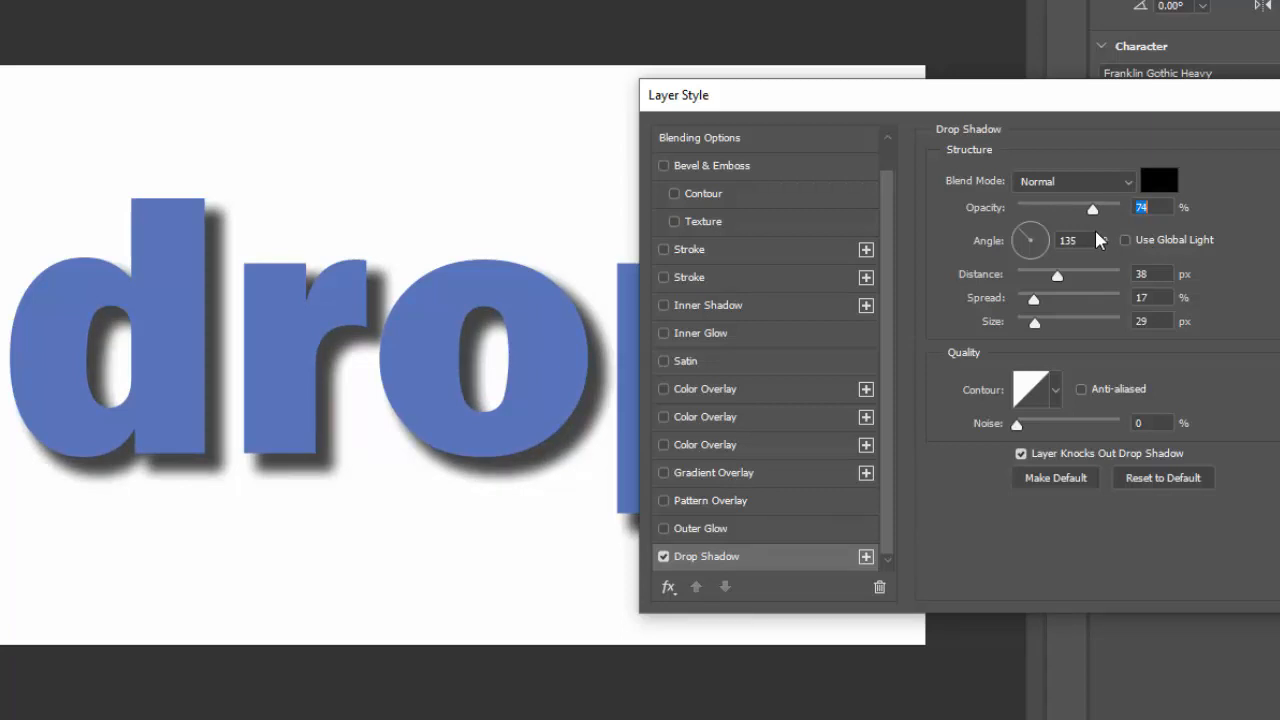
pyautogui.moveTo(1095, 230); pyautogui.dragTo(1097, 227)
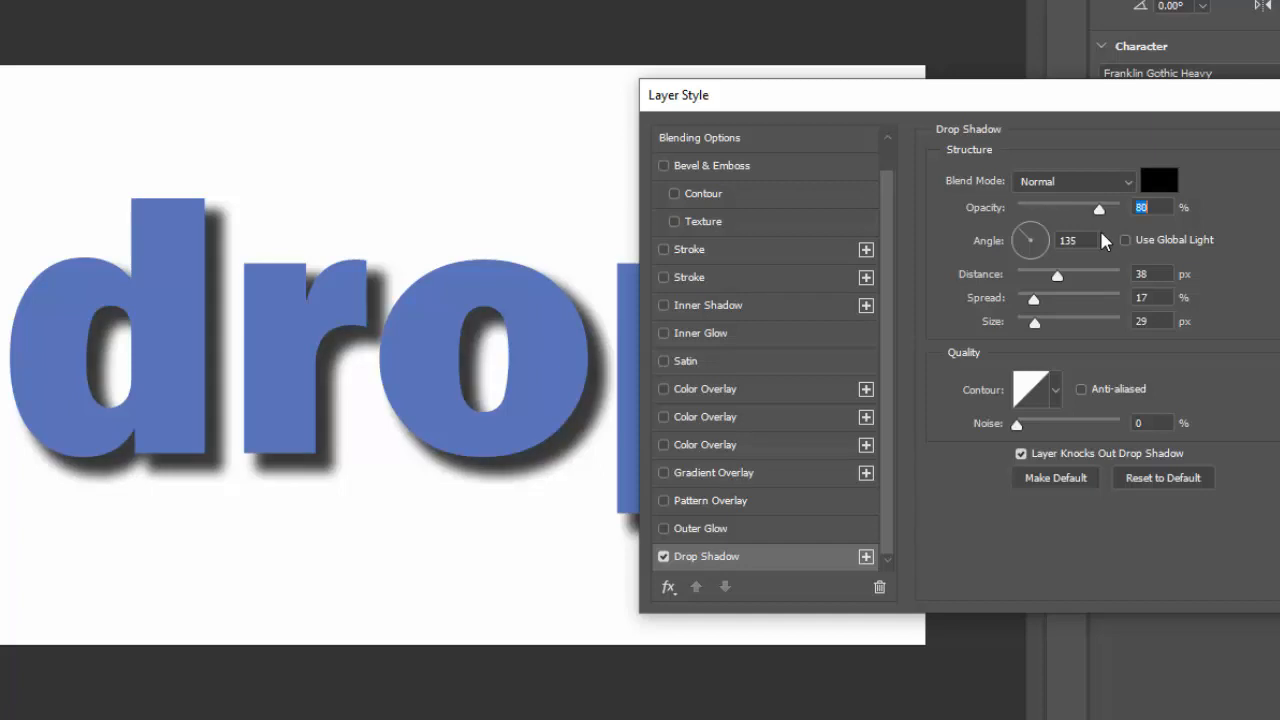
pyautogui.moveTo(1098, 227); pyautogui.dragTo(1083, 229)
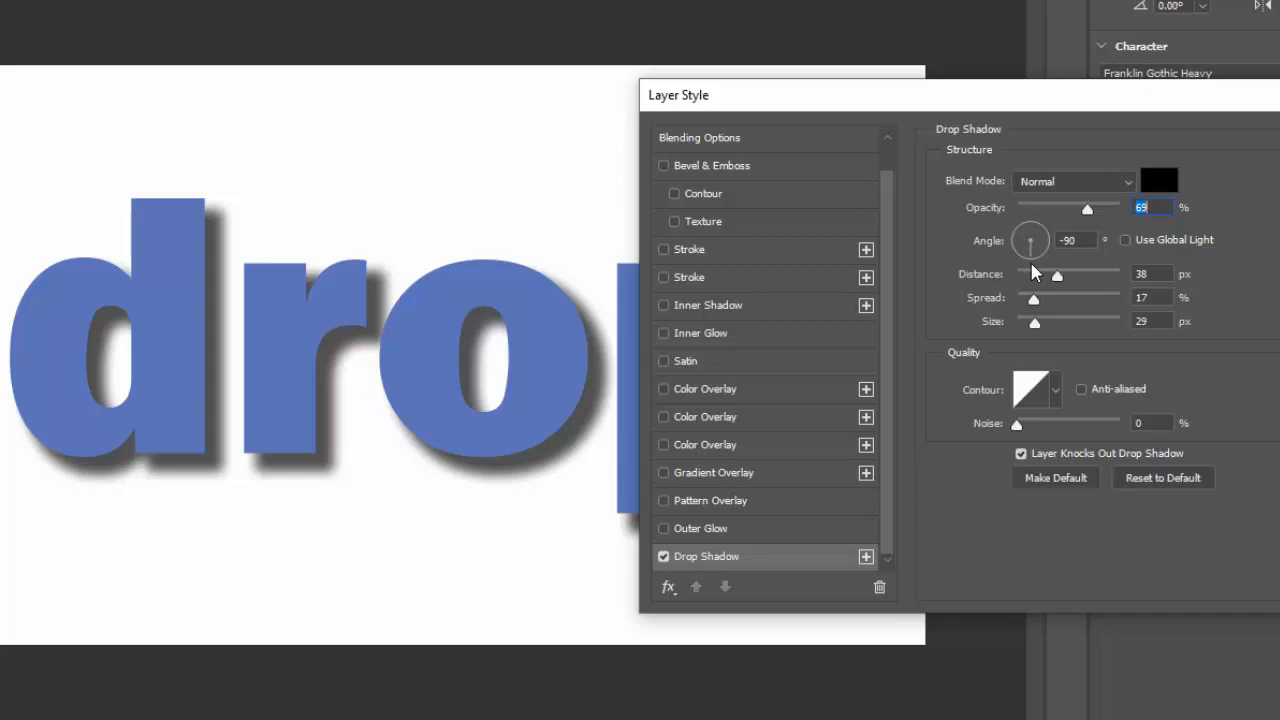
# - Set the drop shadow's angle to 118° so it falls below and to the right of the text
pyautogui.press('Tab')
pyautogui.moveTo(826, 104); pyautogui.dragTo(980, 82)
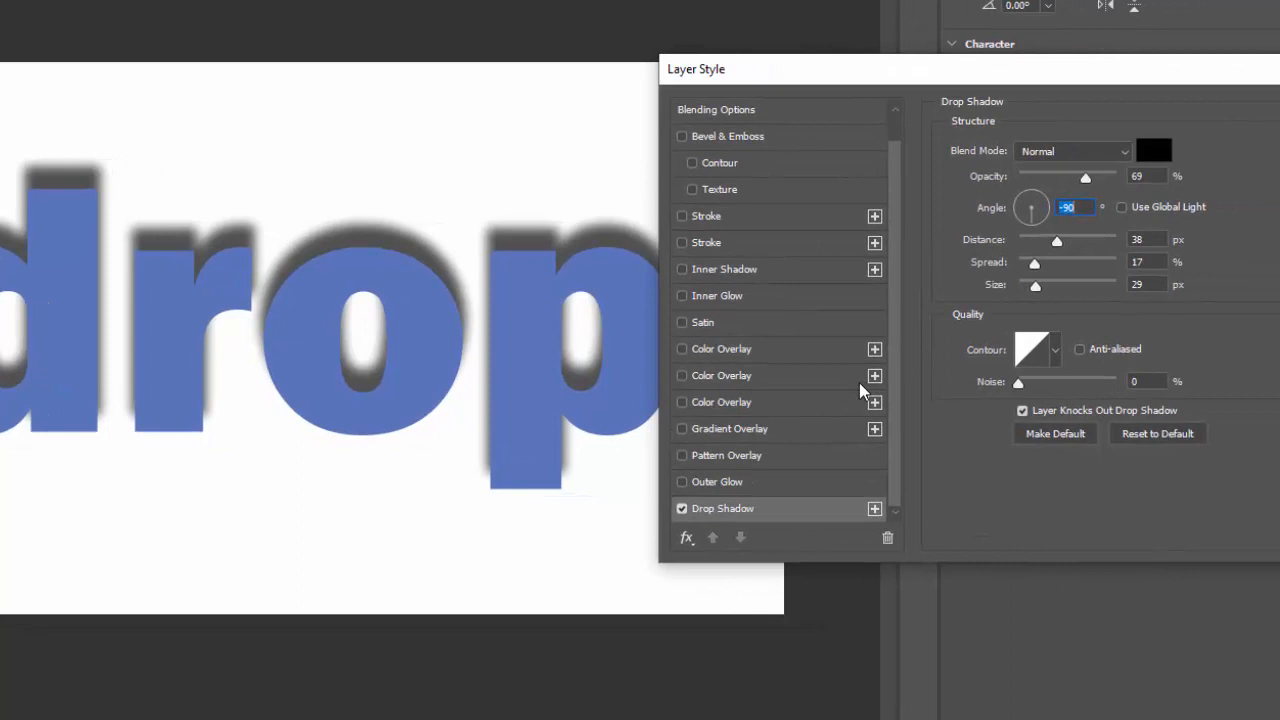
pyautogui.click(1032, 226)
pyautogui.moveTo(1032, 226); pyautogui.dragTo(1026, 200)
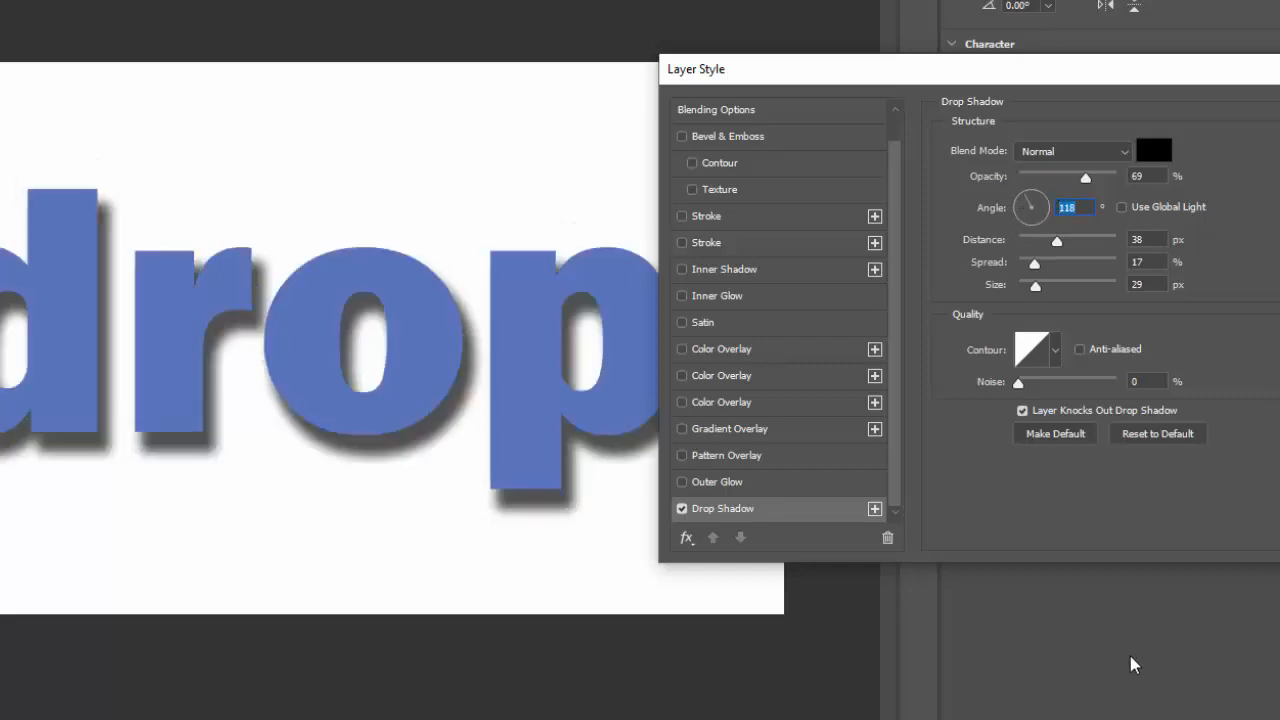
# - Try a drop shadow distance of 91 px, settle on 14 px, and raise the spread to 100%
pyautogui.click(1055, 242)
pyautogui.moveTo(1058, 248); pyautogui.dragTo(1094, 255)
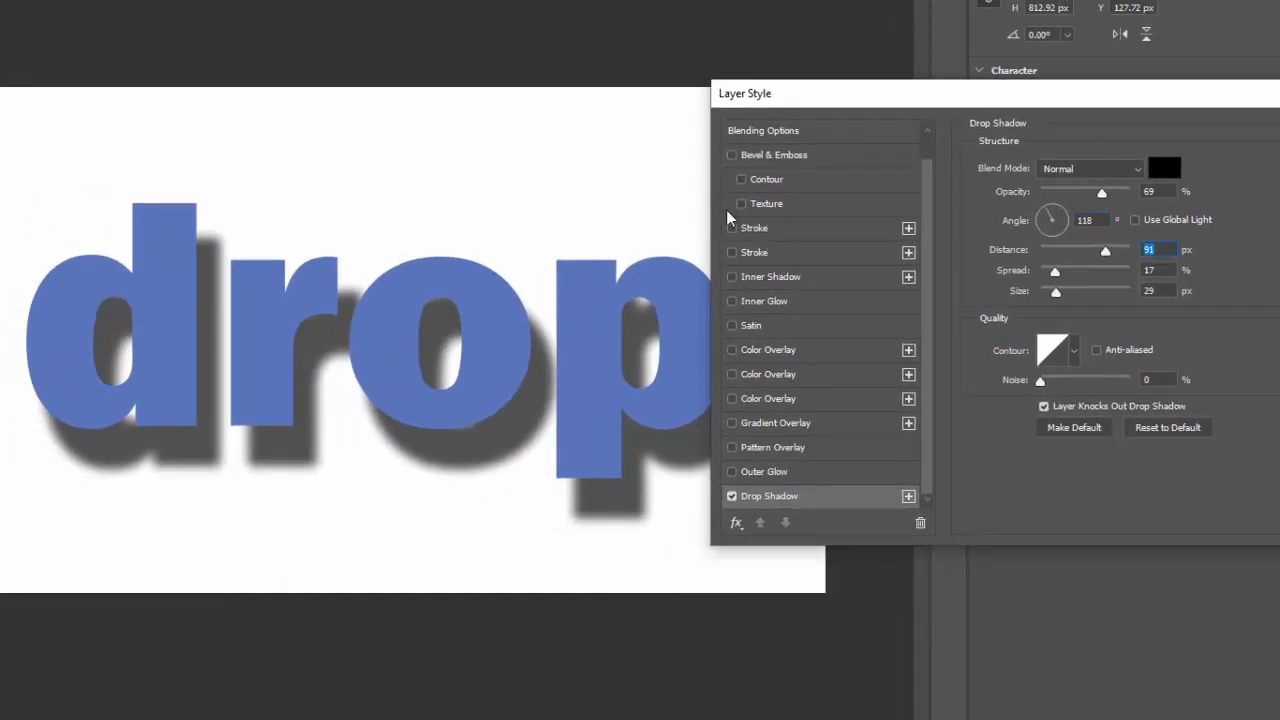
pyautogui.moveTo(925, 95); pyautogui.dragTo(975, 119)
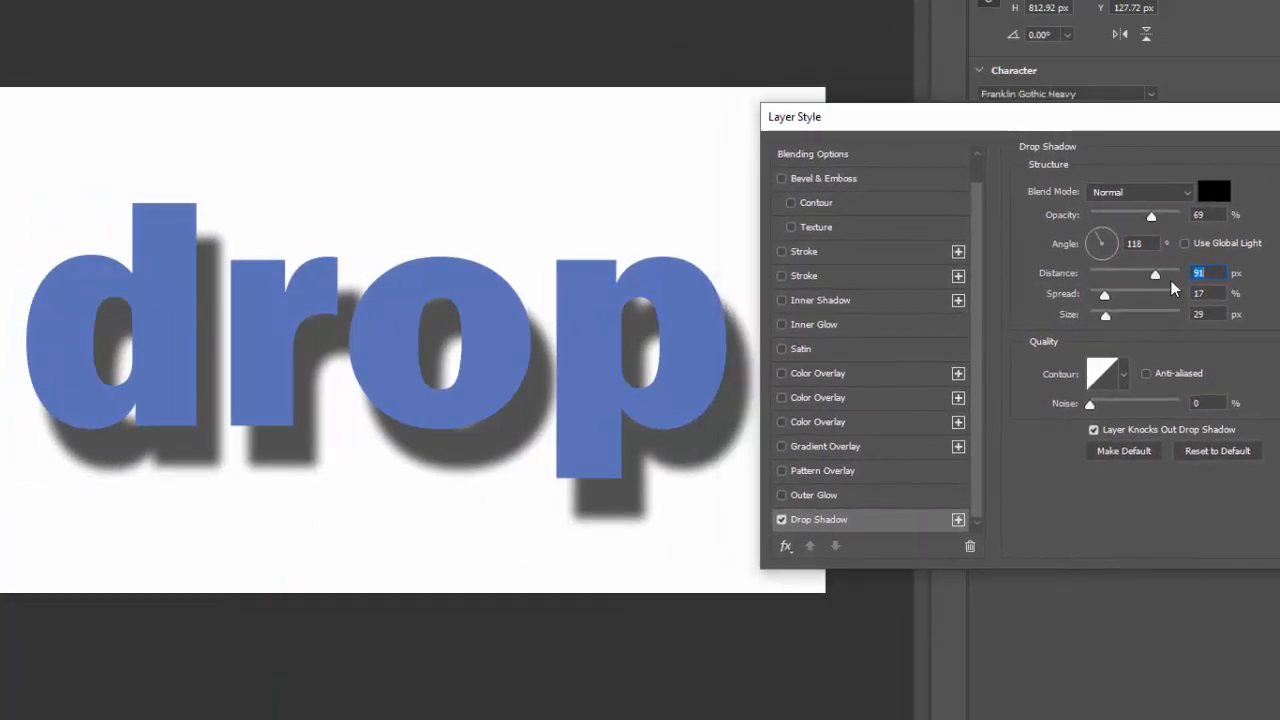
pyautogui.moveTo(1155, 275); pyautogui.dragTo(1182, 299)
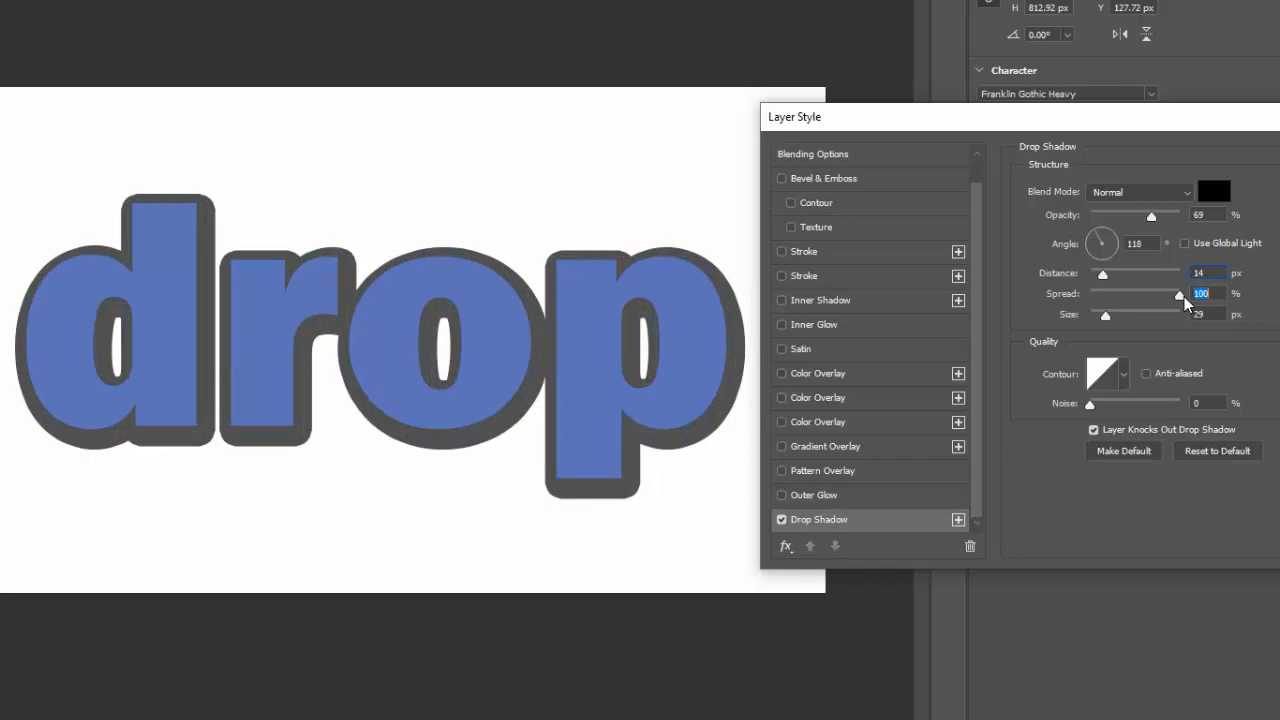
# - Try a drop shadow size of 250 px, and settle on a size of 24 px with a 31% spread
pyautogui.moveTo(1184, 298); pyautogui.dragTo(1199, 326)
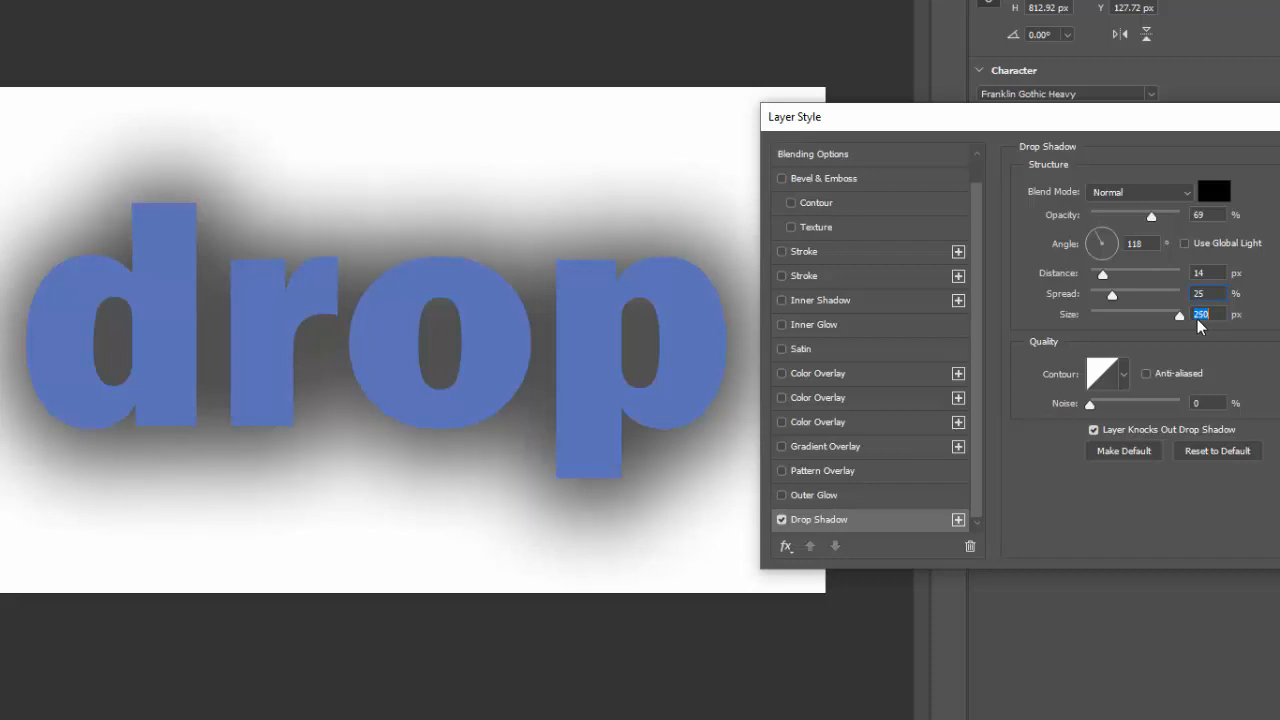
pyautogui.moveTo(1112, 296)
pyautogui.mouseDown()
pyautogui.moveTo(1185, 300)
pyautogui.moveTo(1105, 298)
pyautogui.mouseUp()
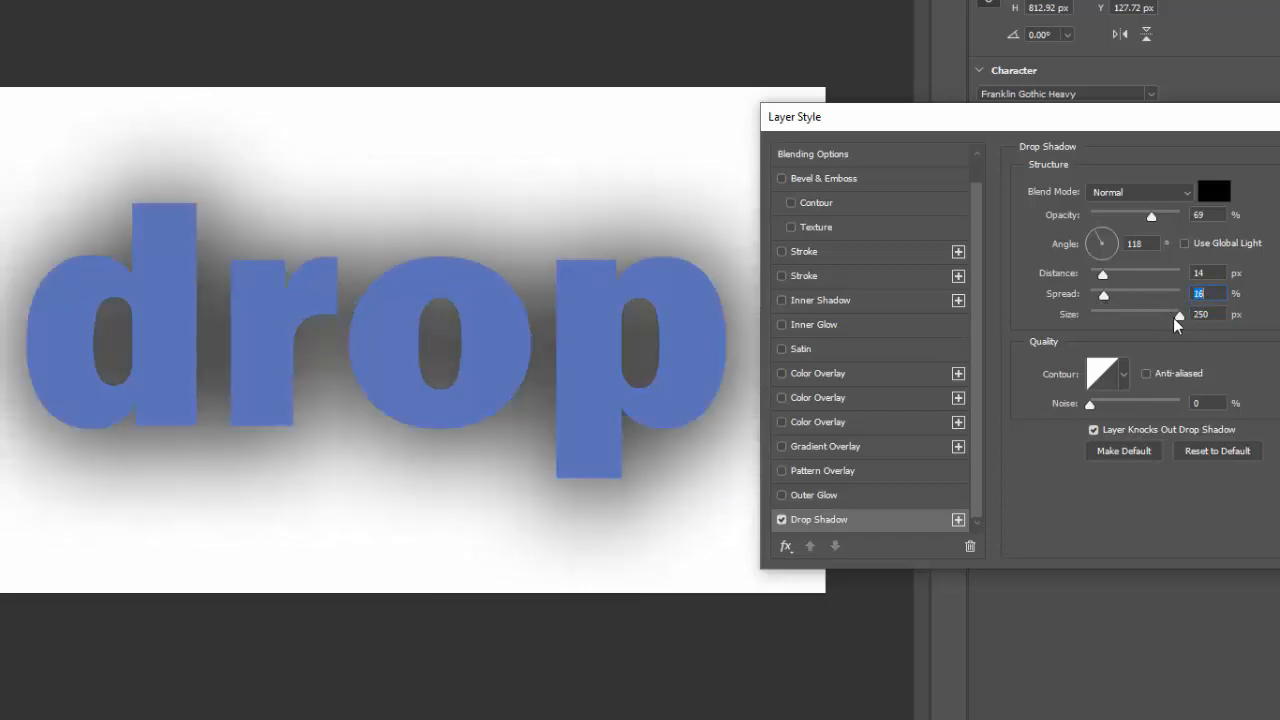
pyautogui.moveTo(1177, 322); pyautogui.dragTo(1120, 305)
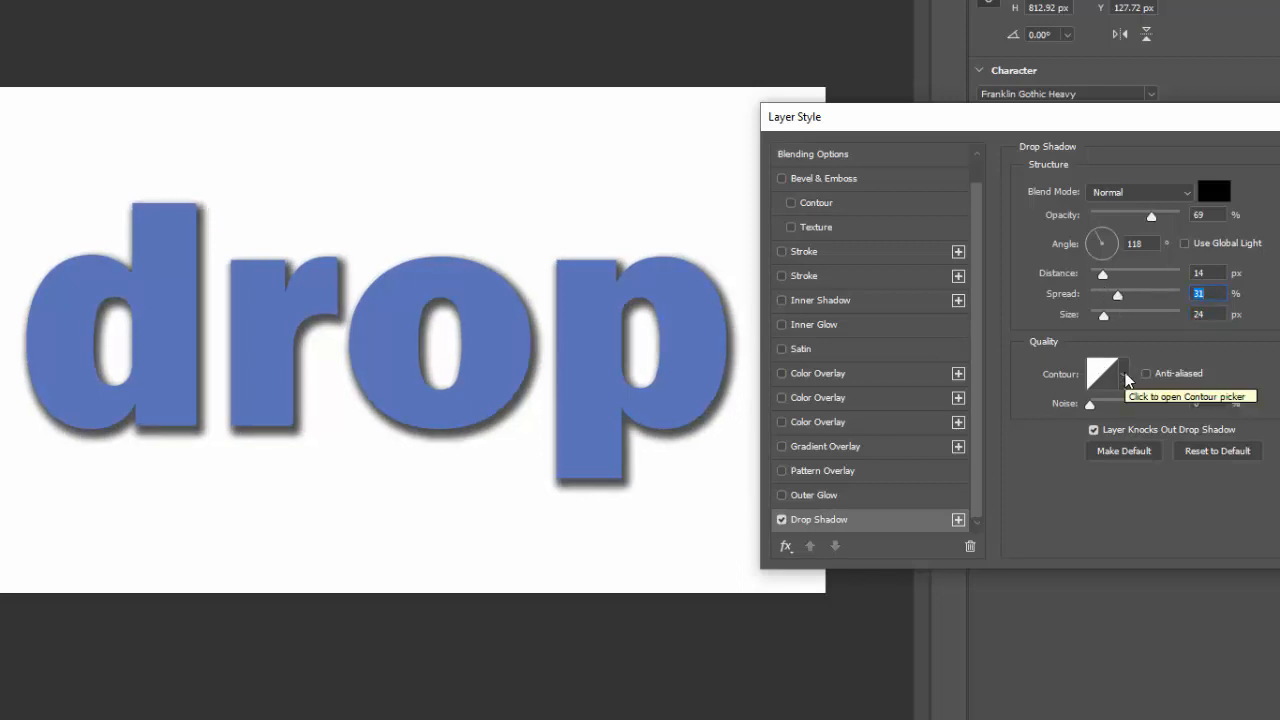
# - Try the multi-peaked and wavy drop shadow contours, restore the straight diagonal contour, and test the noise before returning it to 0%
pyautogui.click(1124, 377)
pyautogui.click(1071, 451)
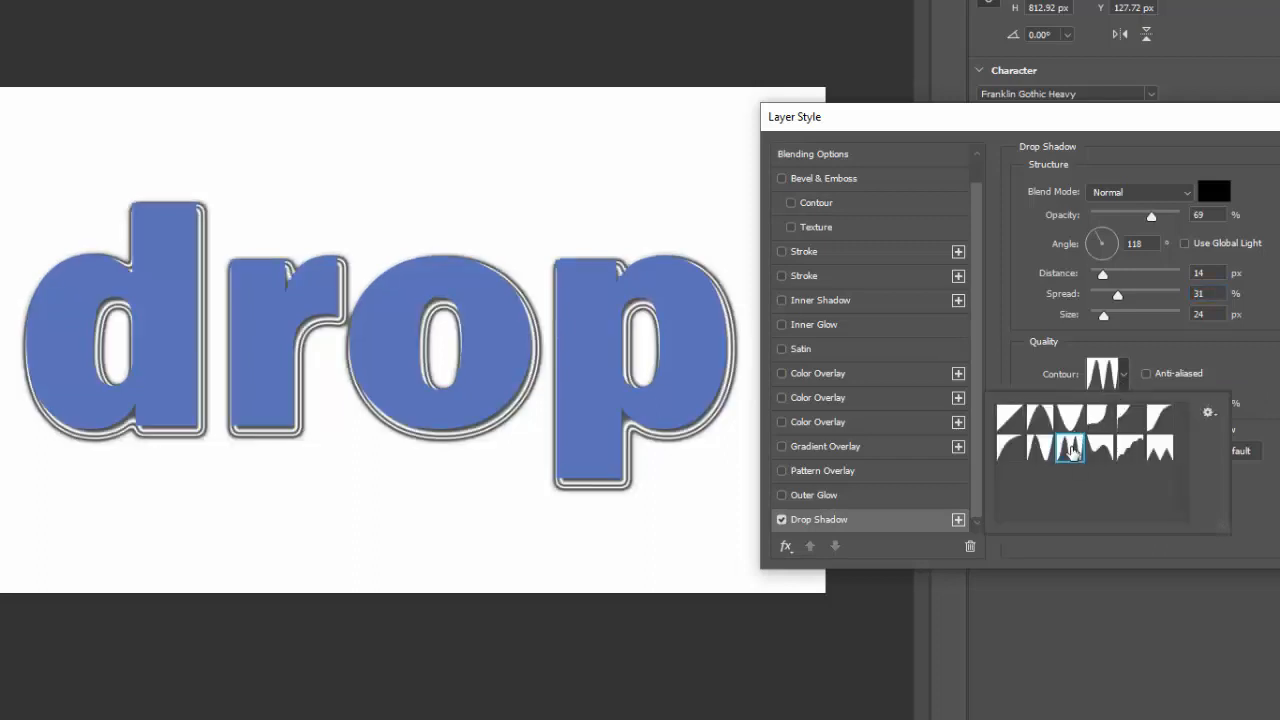
pyautogui.click(1100, 449)
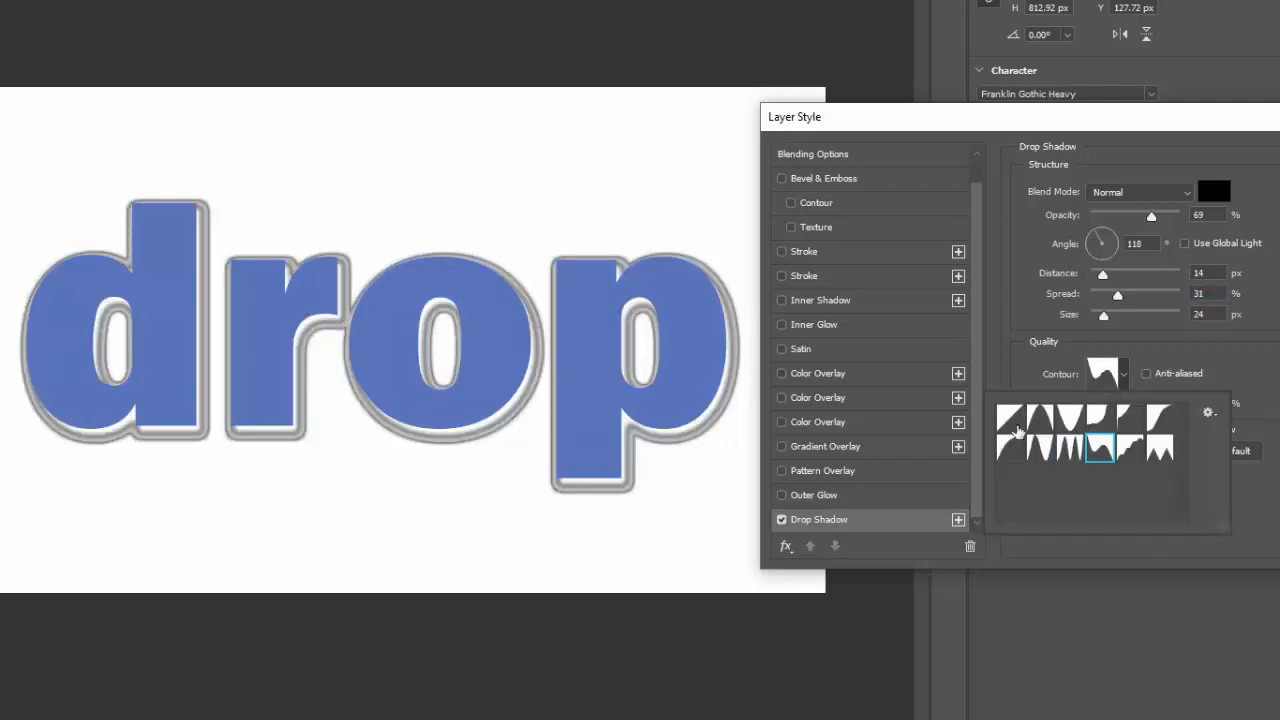
pyautogui.click(1010, 421)
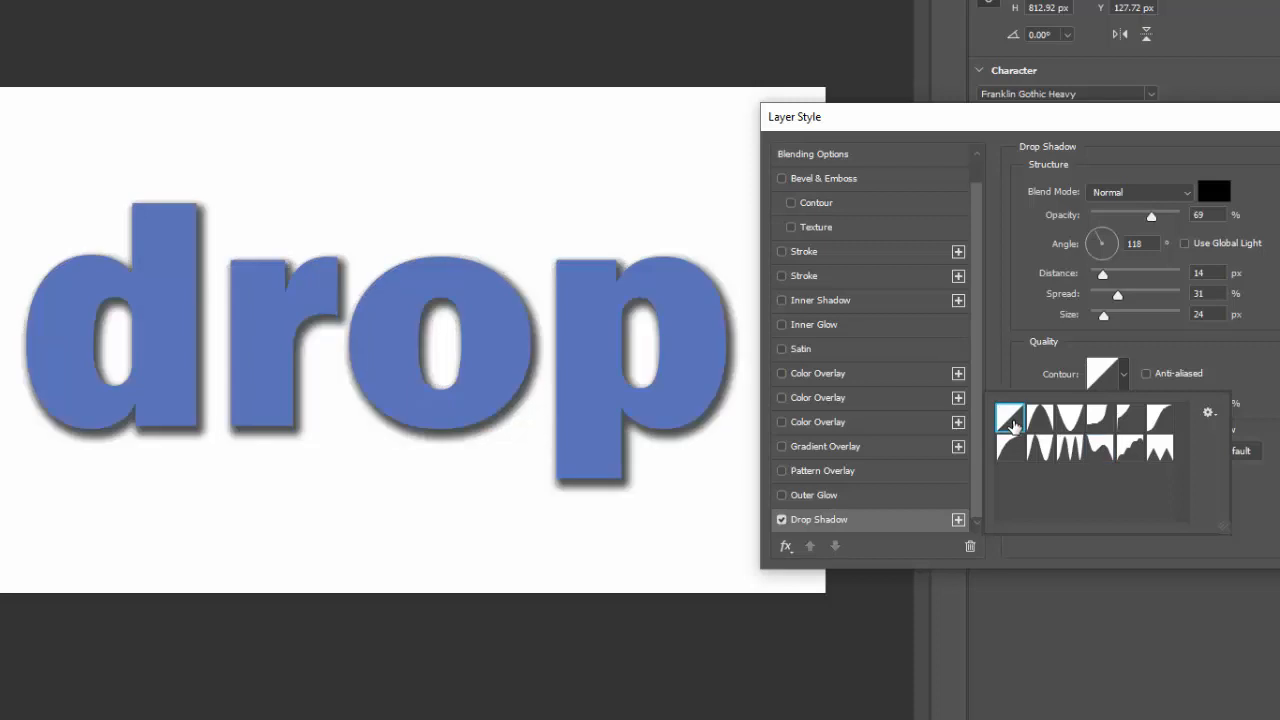
pyautogui.click(1124, 375)
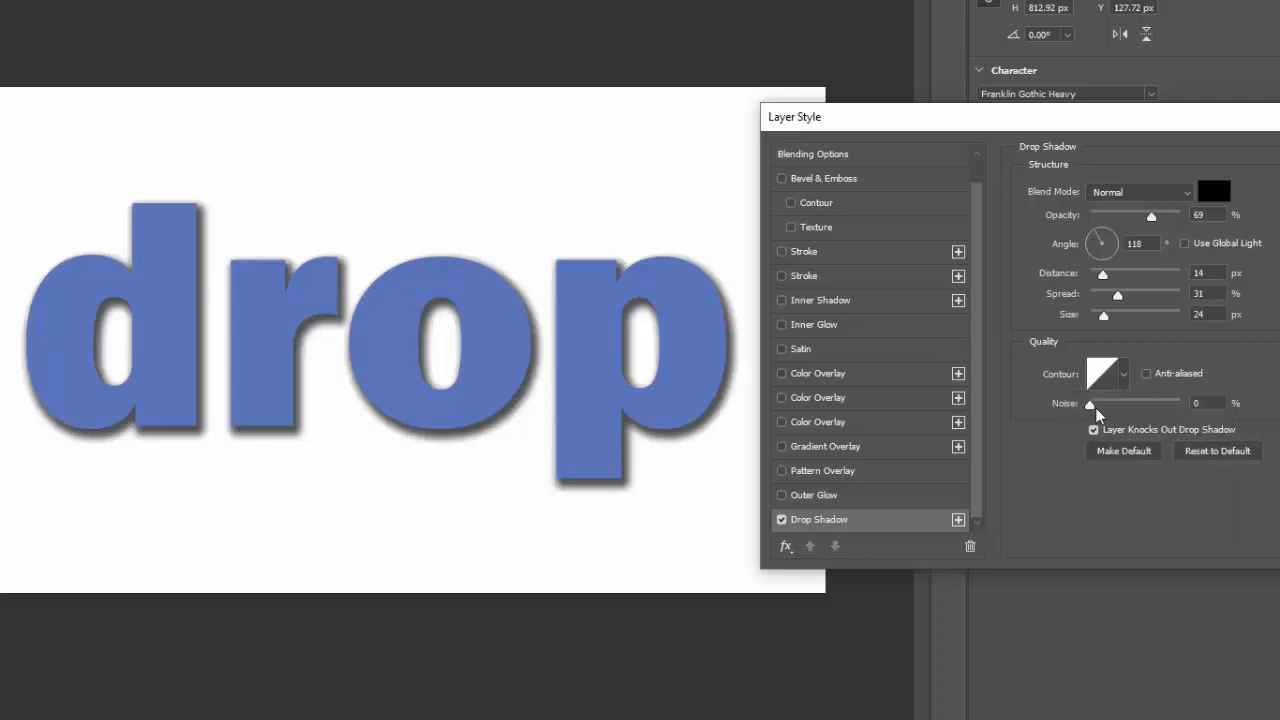
pyautogui.moveTo(1092, 405)
pyautogui.mouseDown()
pyautogui.moveTo(1177, 405)
pyautogui.moveTo(1086, 412)
pyautogui.mouseUp()
# - Add Bevel & Emboss to the "drop" text with the Outer Bevel style and a depth of 376%
pyautogui.click(828, 180)
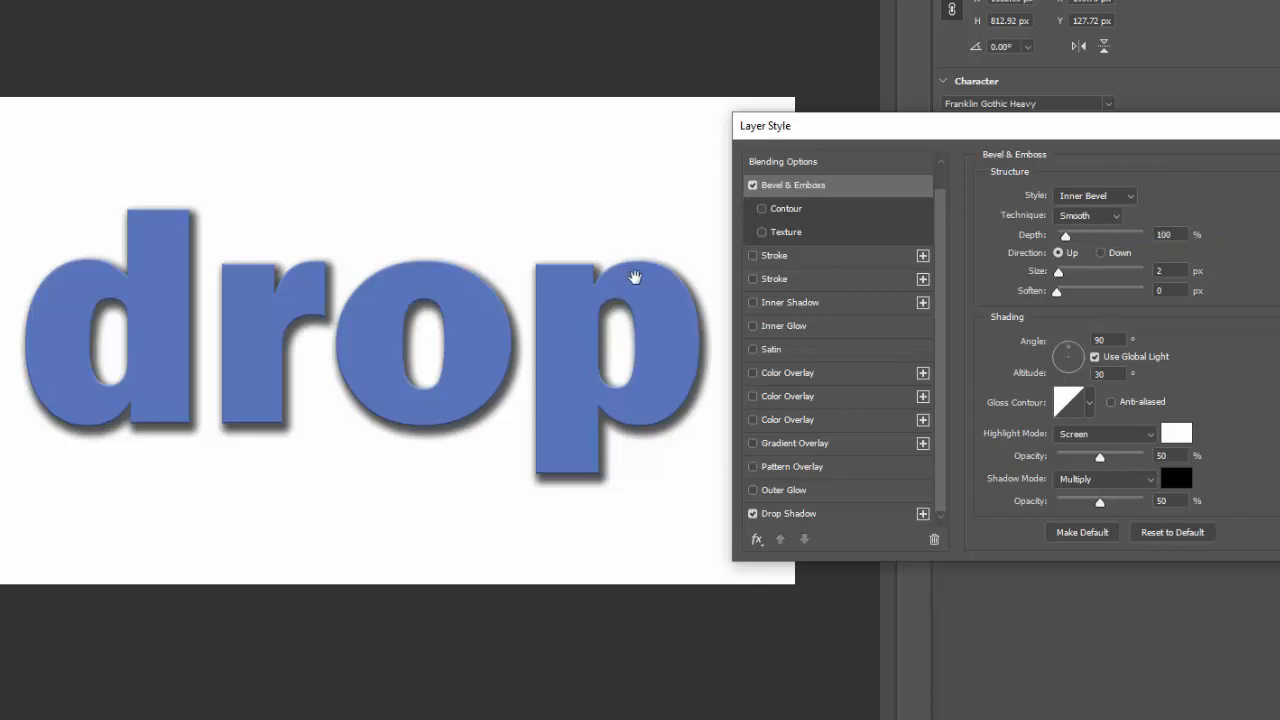
pyautogui.click(1132, 197)
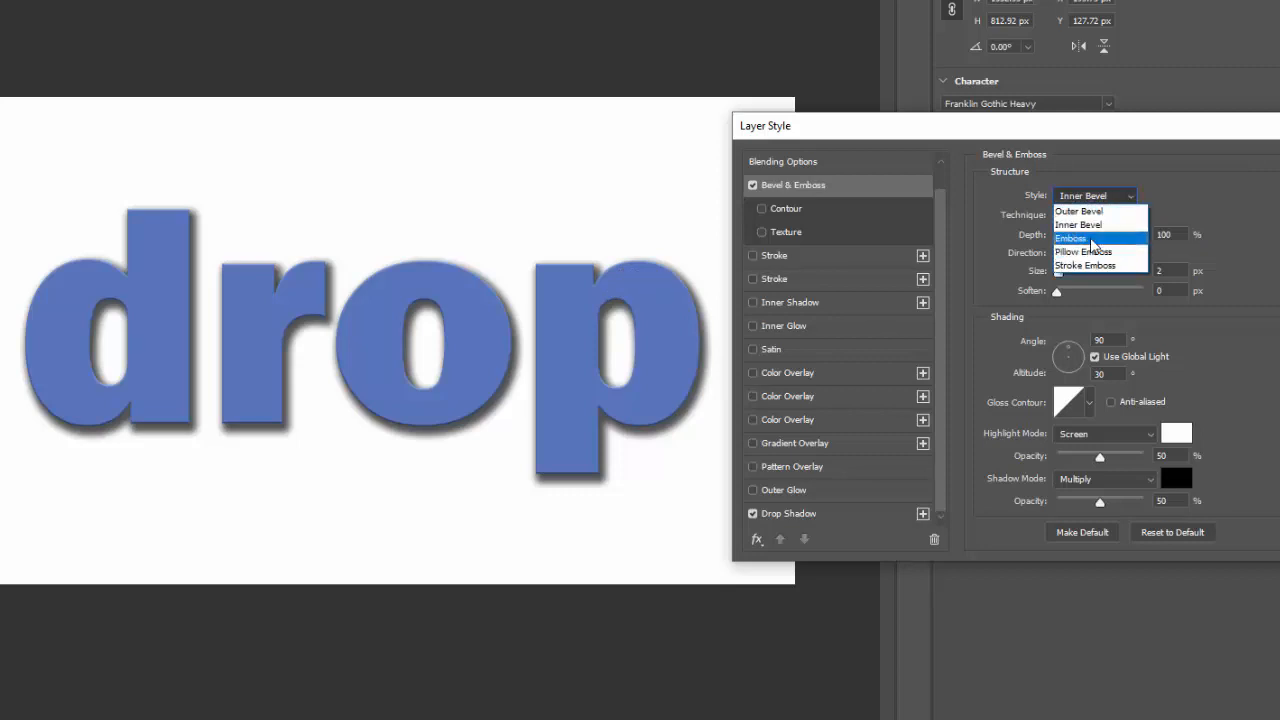
pyautogui.click(1100, 211)
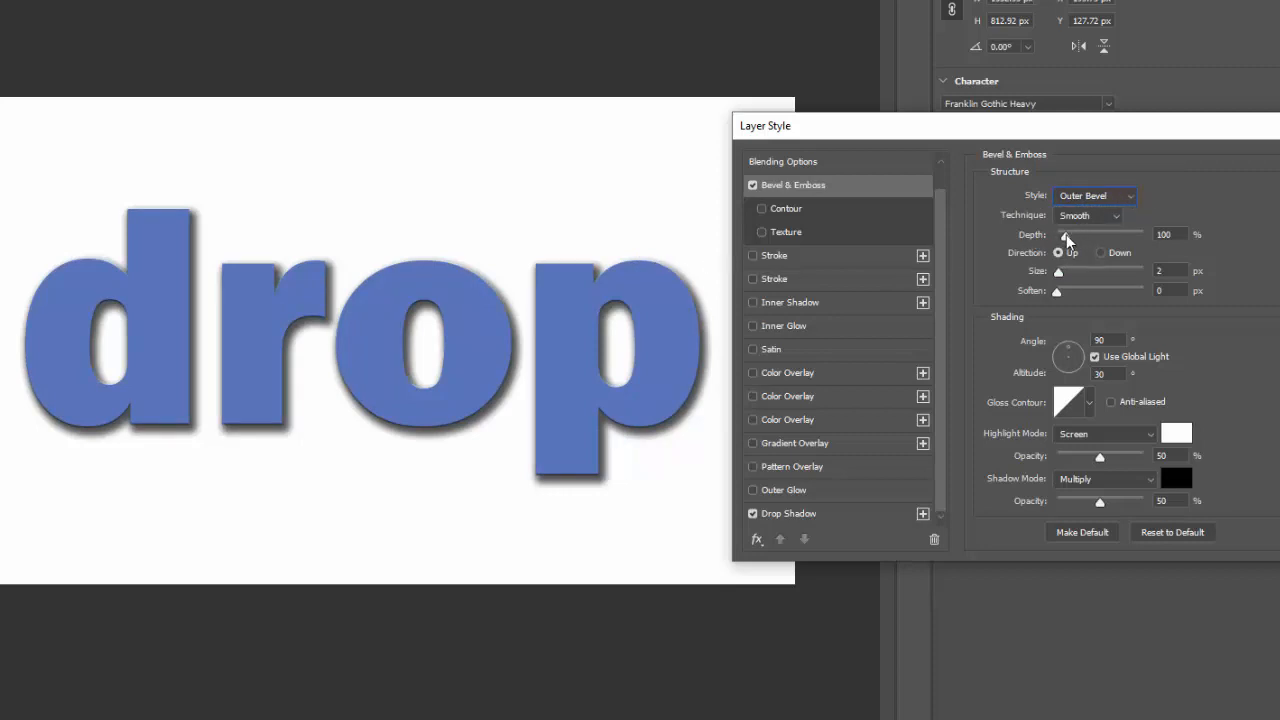
pyautogui.moveTo(1066, 236); pyautogui.dragTo(1088, 240)
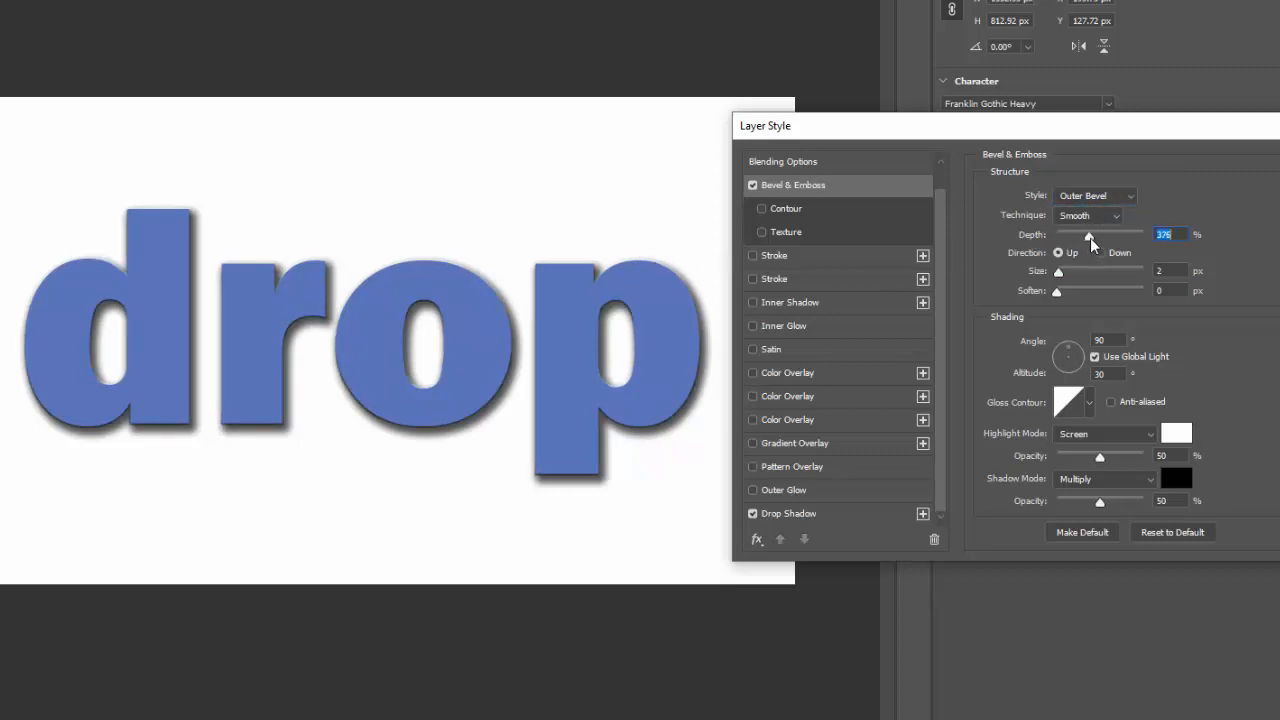
# - Try the Inner Bevel, Emboss and Stroke Emboss styles on the text's bevel
pyautogui.click(1132, 196)
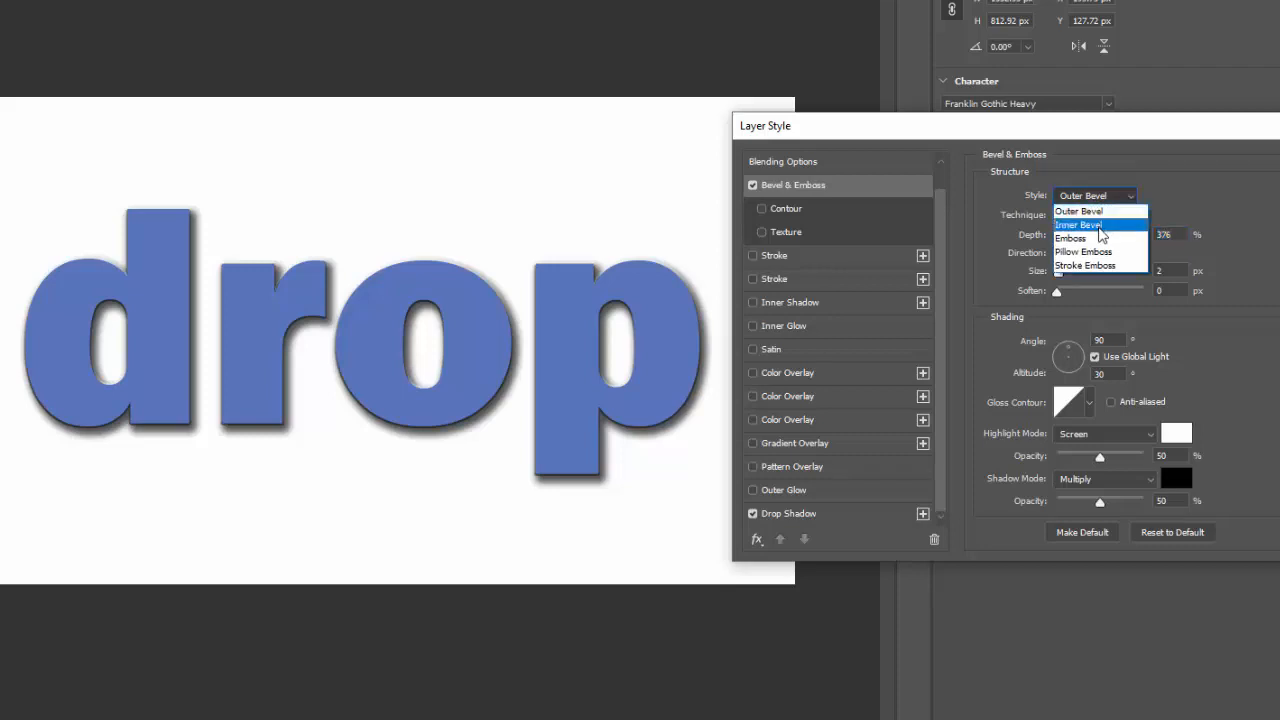
pyautogui.click(1101, 226)
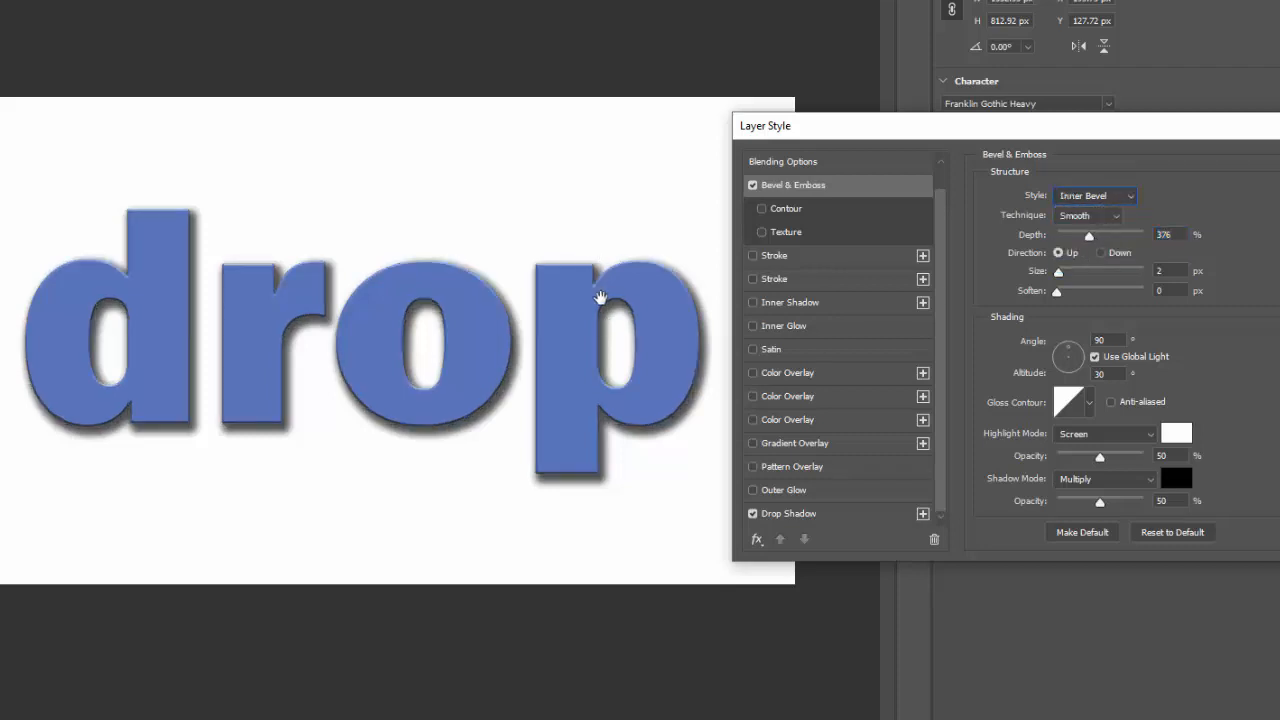
pyautogui.click(1131, 197)
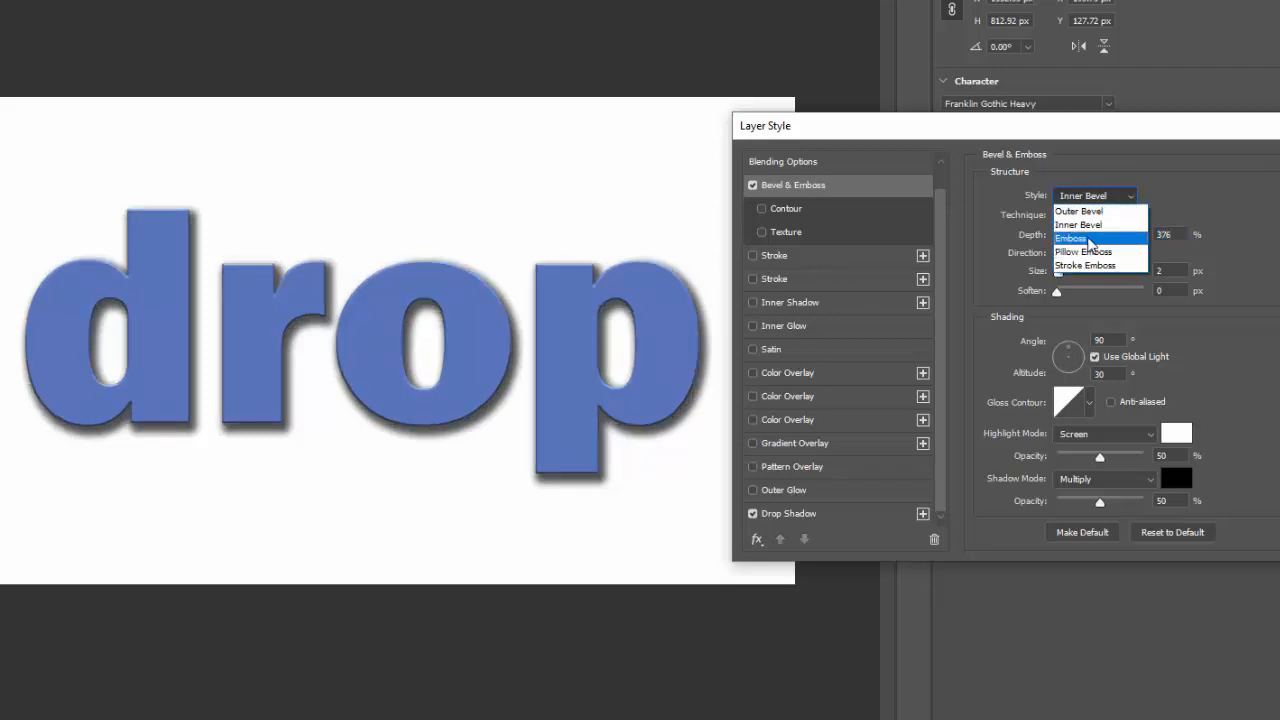
pyautogui.click(1090, 238)
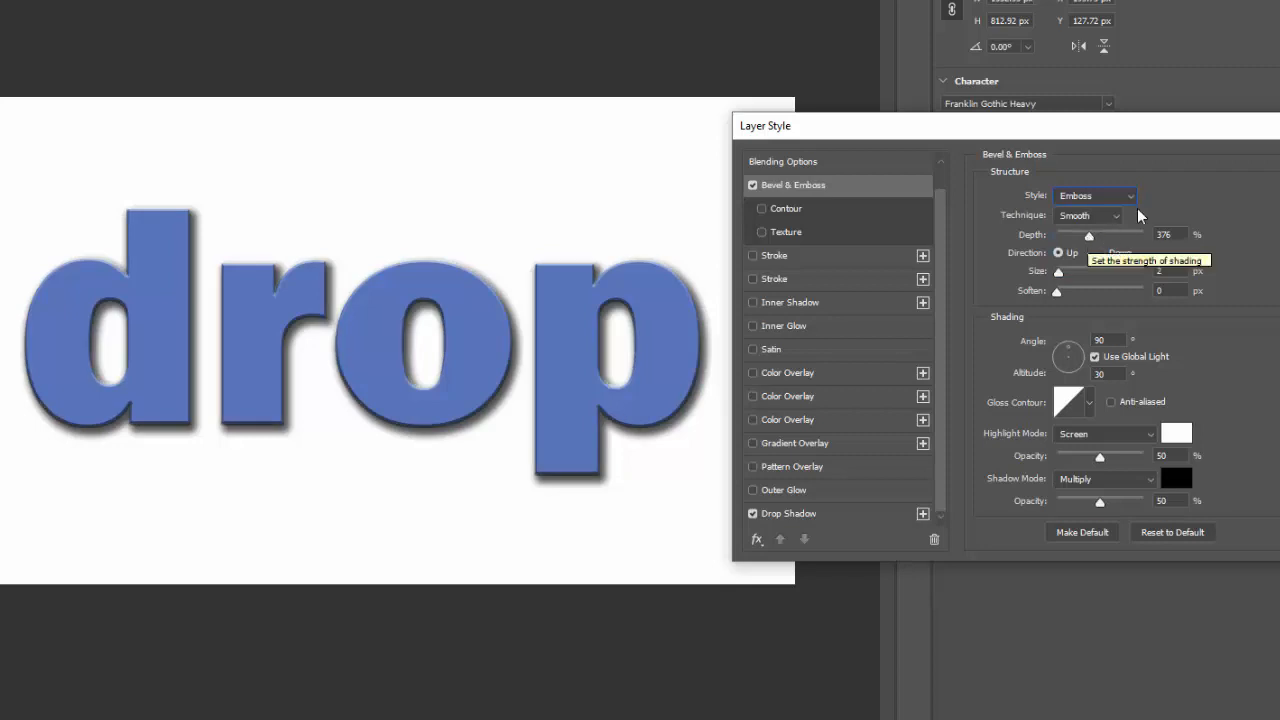
pyautogui.click(1133, 197)
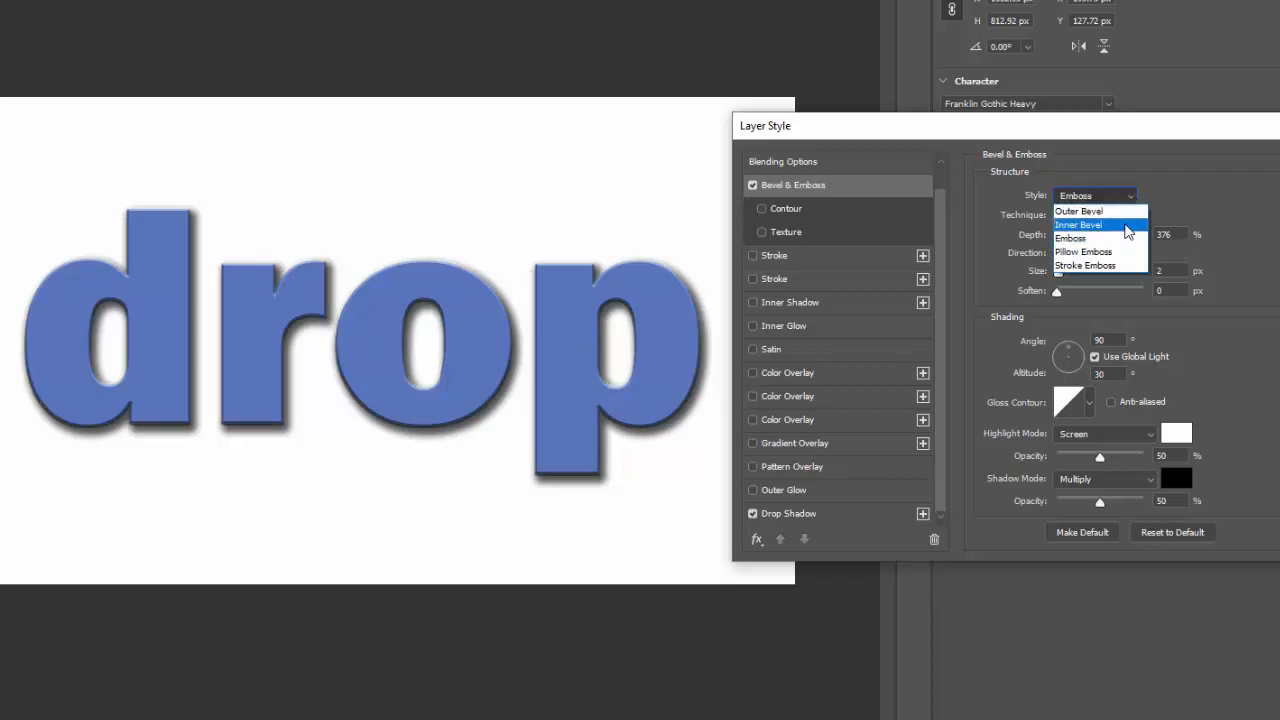
pyautogui.click(1104, 265)
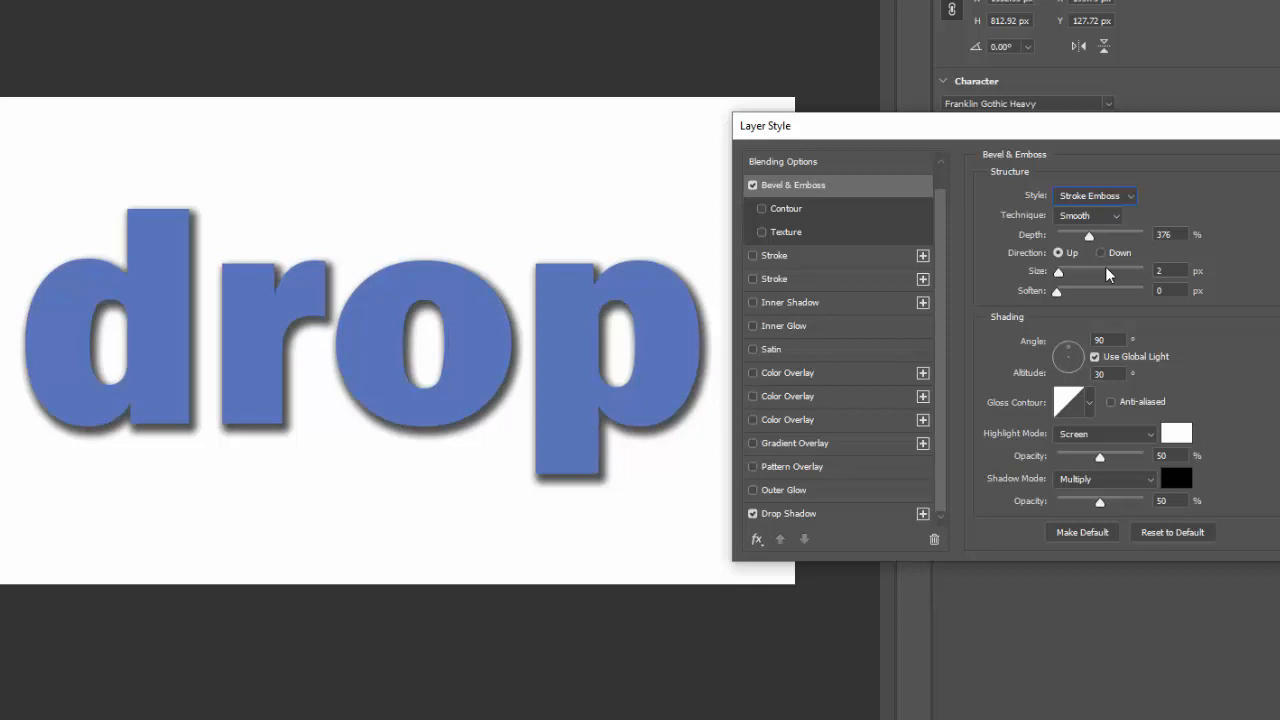
# - Set the bevel's style to Emboss with a size of 24 px and a soften of 0 px
pyautogui.click(1130, 198)
pyautogui.click(1078, 238)
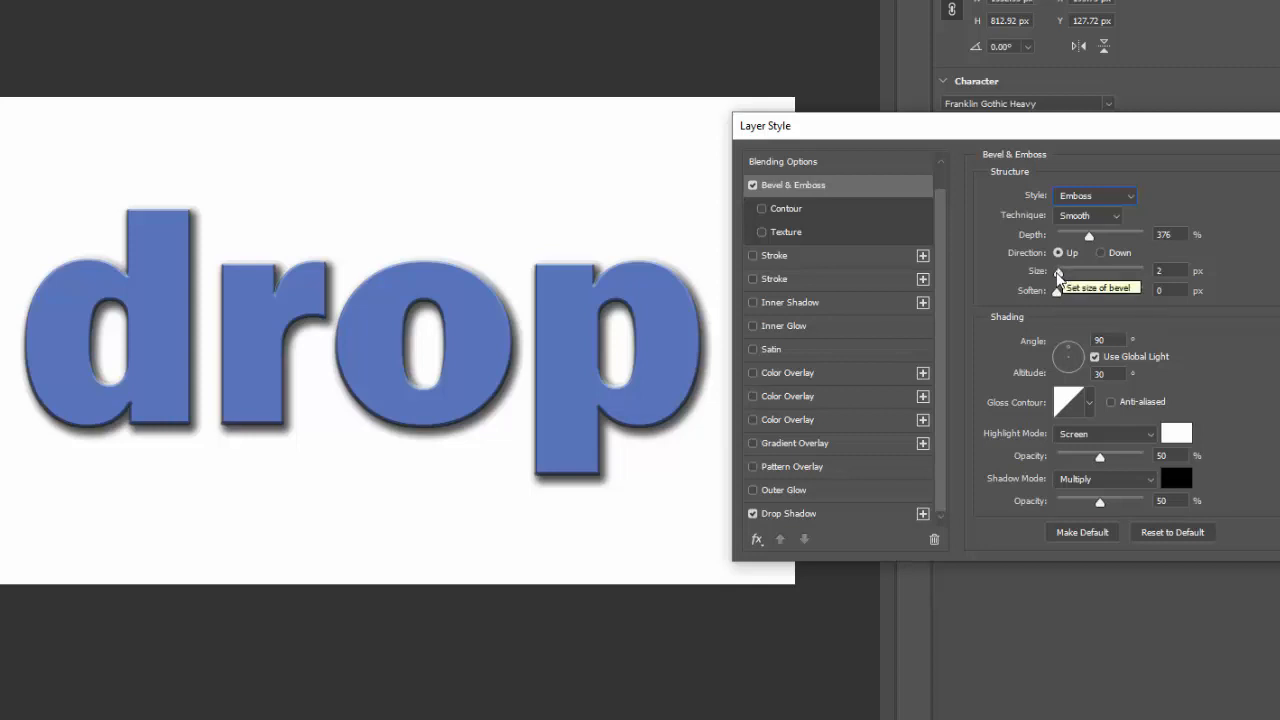
pyautogui.moveTo(1058, 272); pyautogui.dragTo(1057, 300)
pyautogui.moveTo(1073, 272); pyautogui.dragTo(1072, 278)
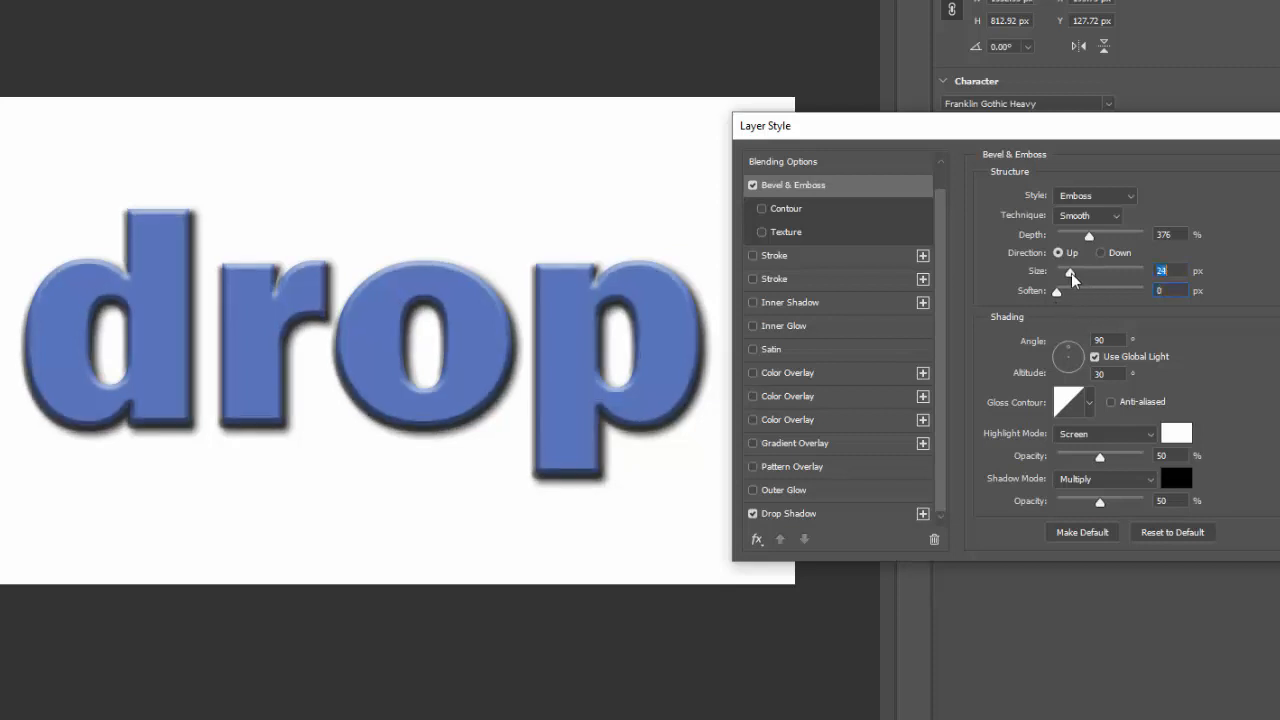
# - Try the Chisel Hard and Chisel Soft techniques on the emboss and return to Smooth
pyautogui.click(1117, 222)
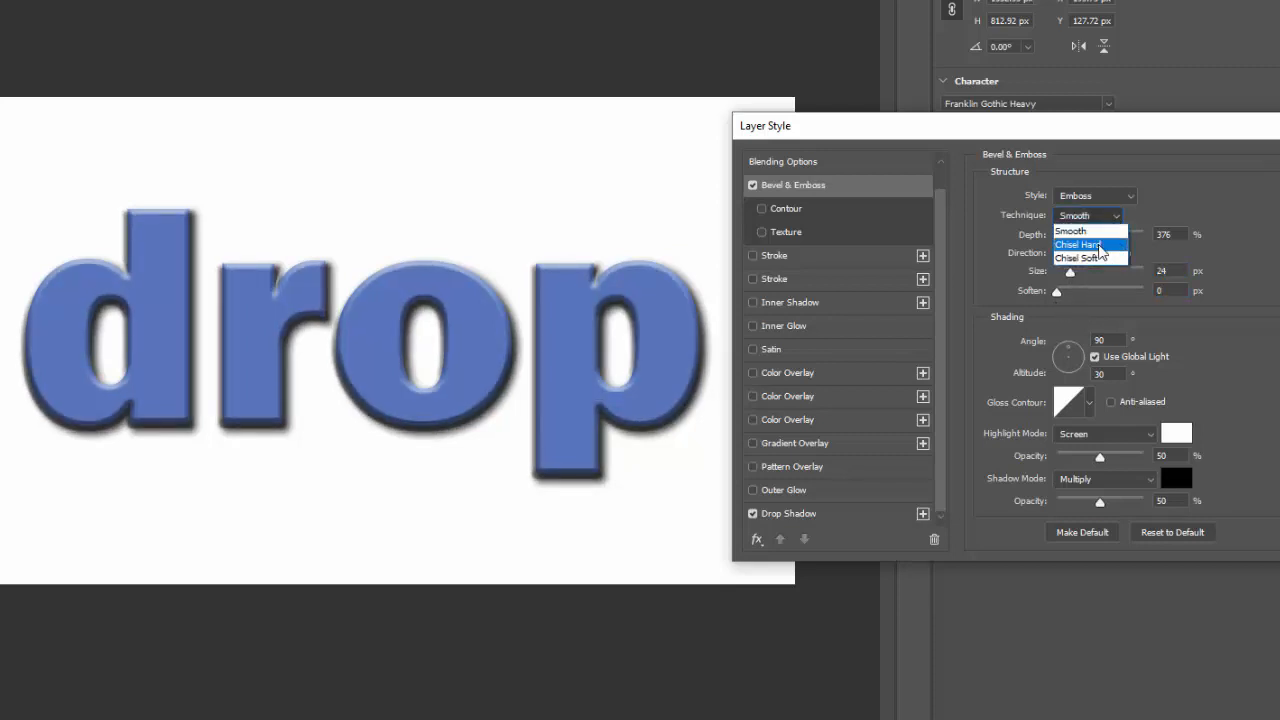
pyautogui.click(1099, 245)
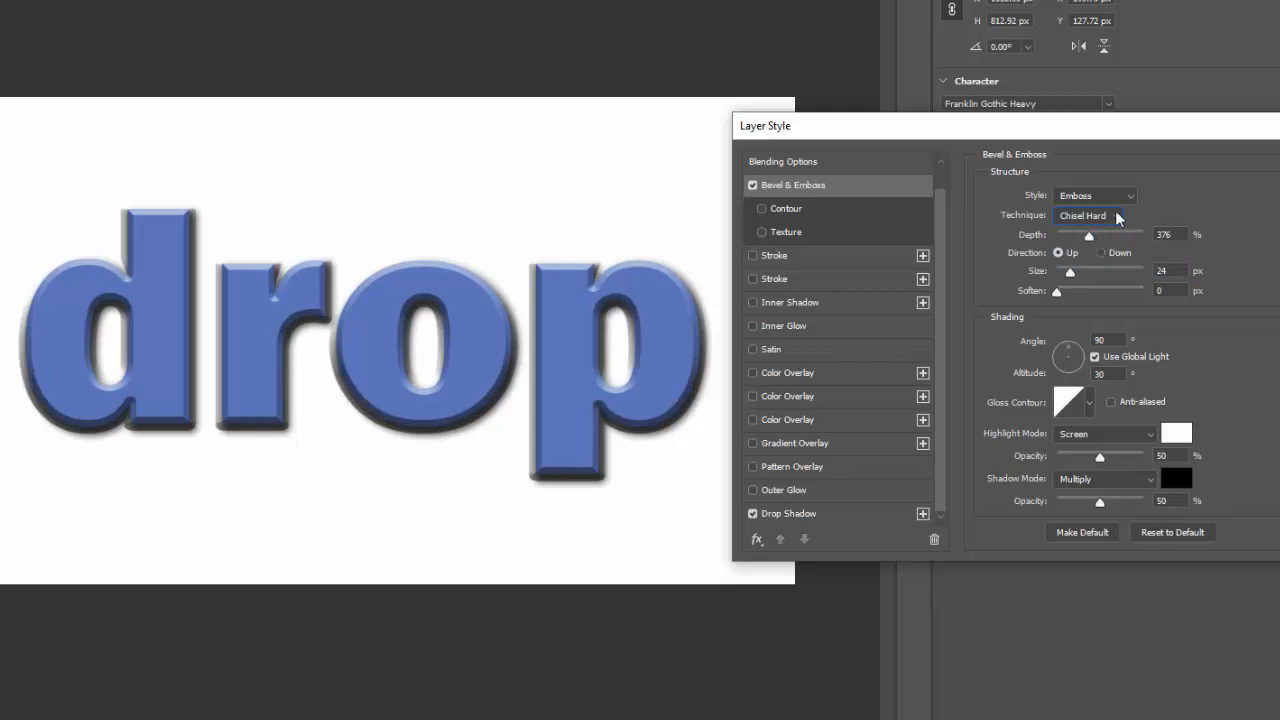
pyautogui.click(1116, 217)
pyautogui.click(1104, 258)
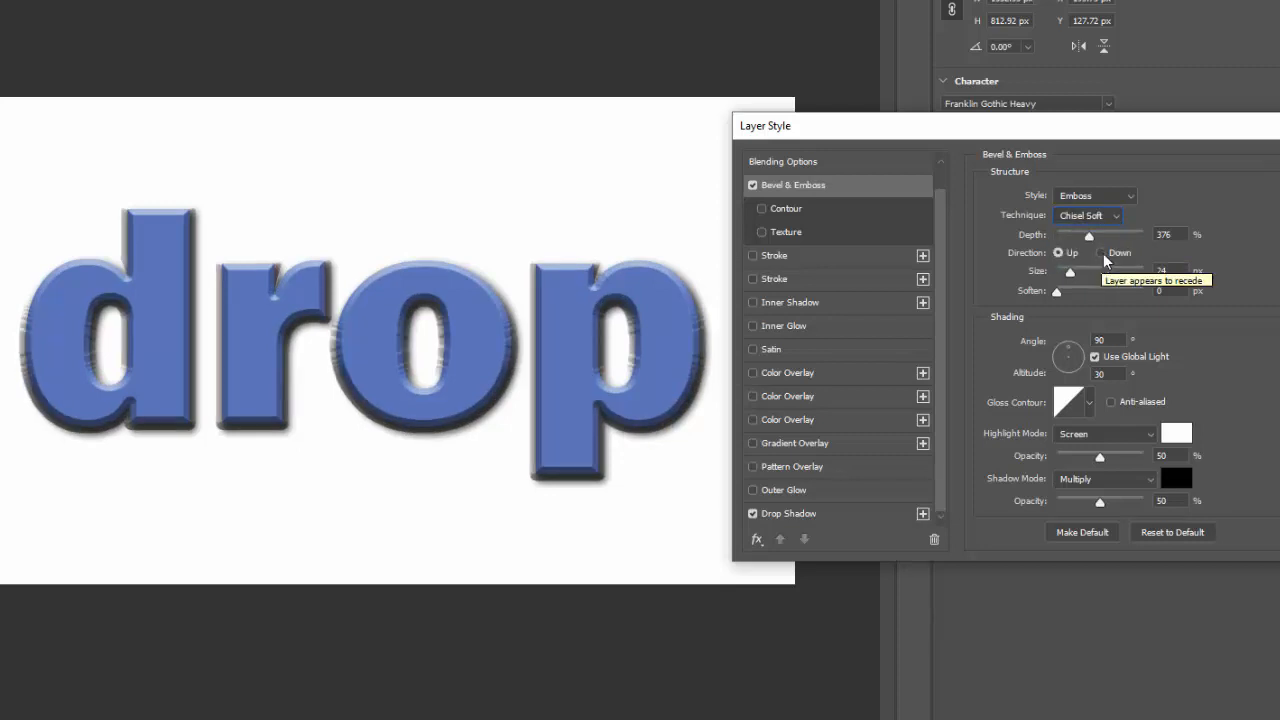
pyautogui.click(1117, 219)
pyautogui.click(1087, 235)
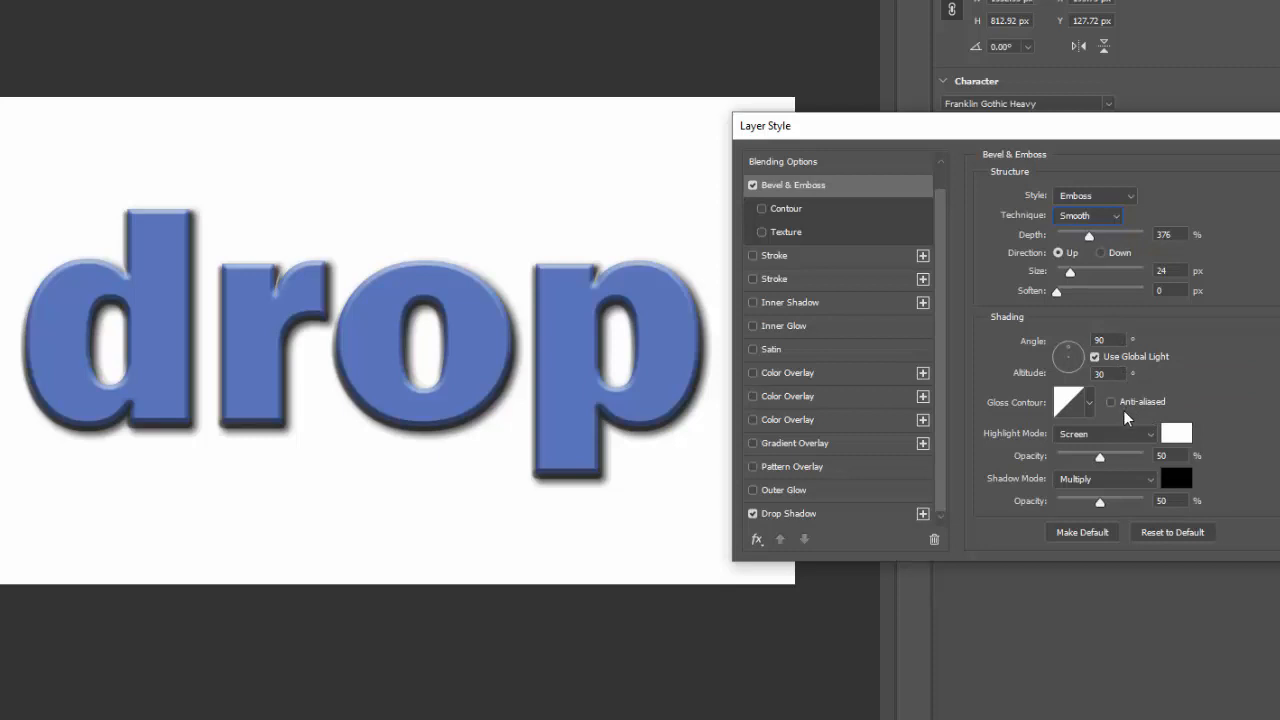
# - Set the bevel's highlight opacity to 68% and shadow opacity to 67%, and apply the layer style
pyautogui.moveTo(1101, 457); pyautogui.dragTo(1047, 469)
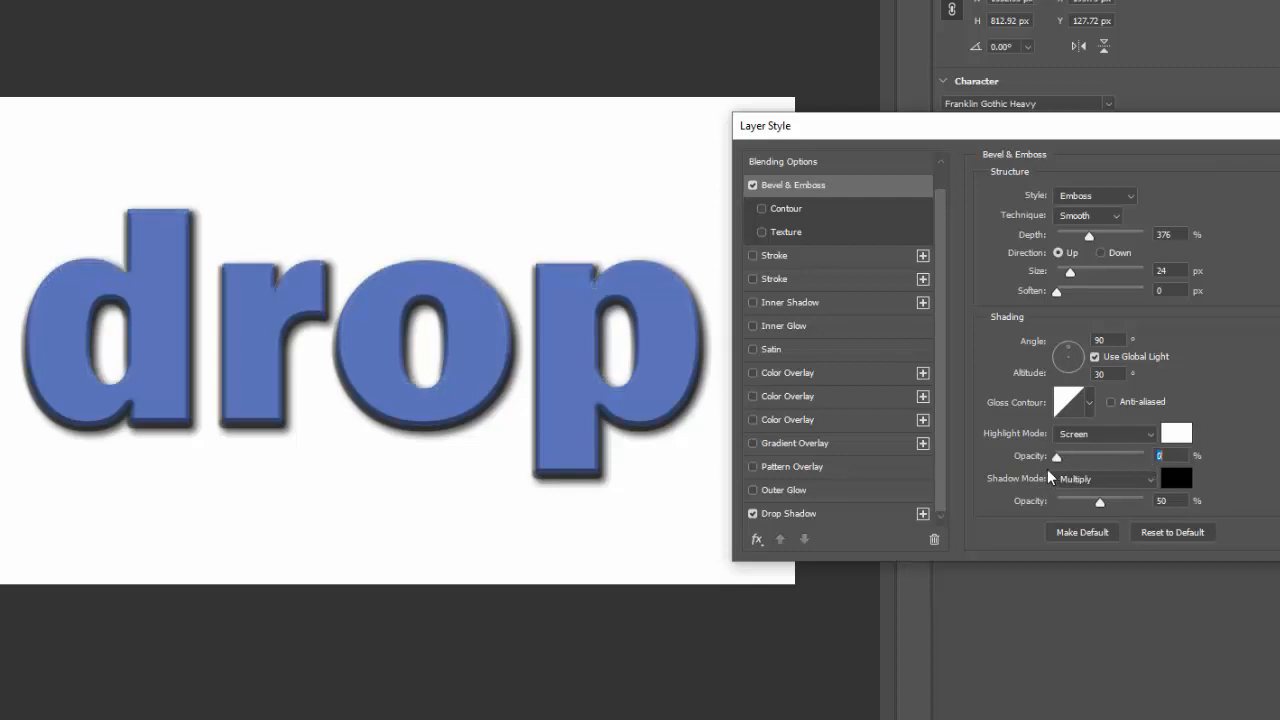
pyautogui.moveTo(1048, 469); pyautogui.dragTo(1117, 460)
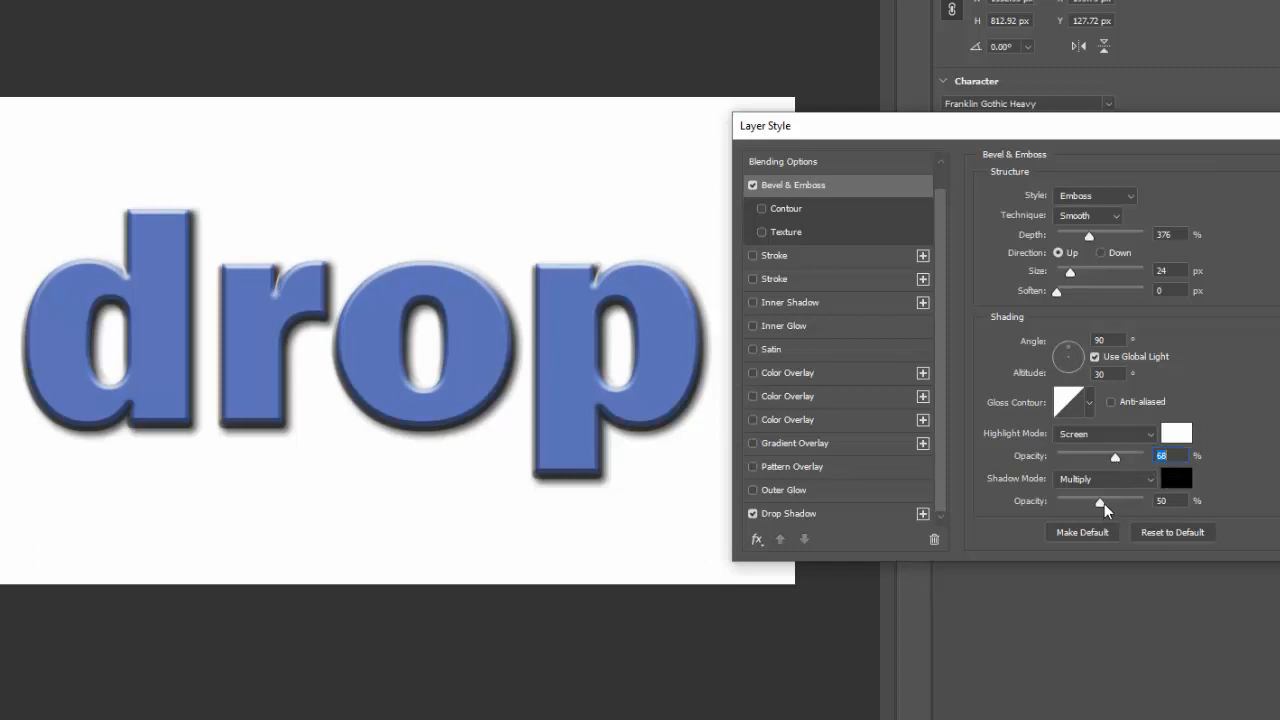
pyautogui.moveTo(1099, 503)
pyautogui.mouseDown()
pyautogui.moveTo(1046, 508)
pyautogui.moveTo(1151, 504)
pyautogui.moveTo(1116, 503)
pyautogui.mouseUp()
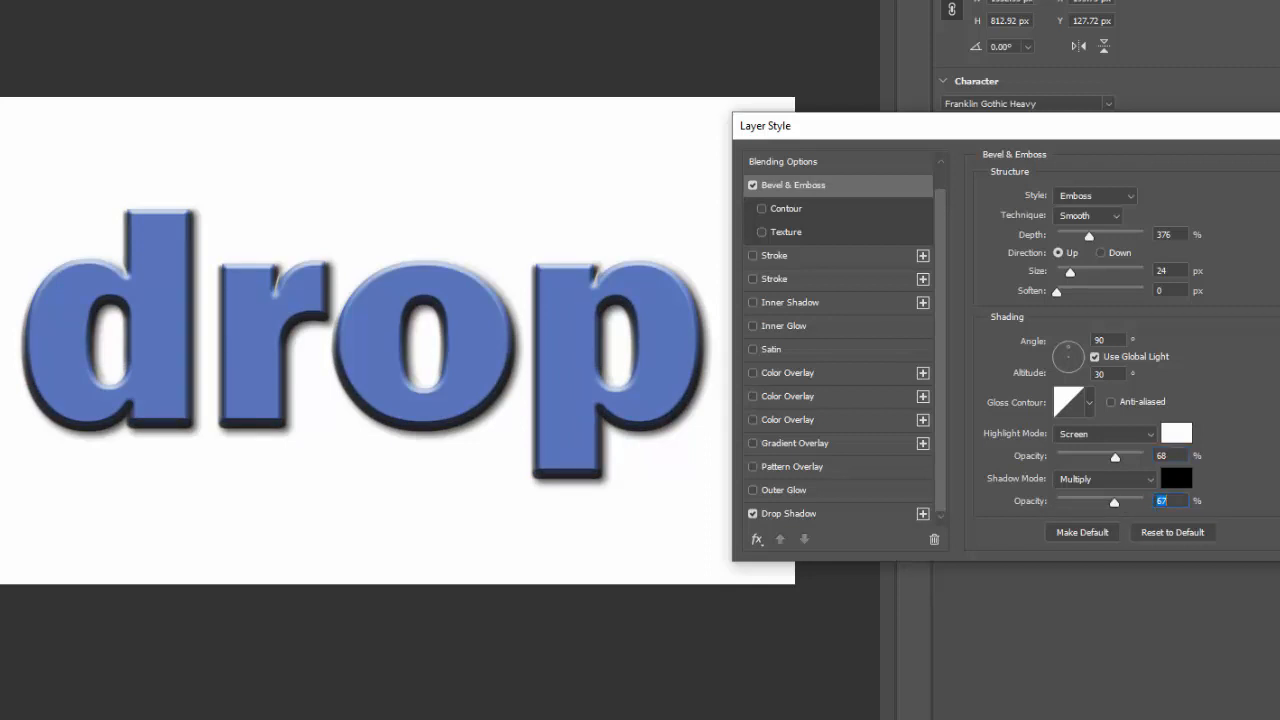
pyautogui.press('Return')
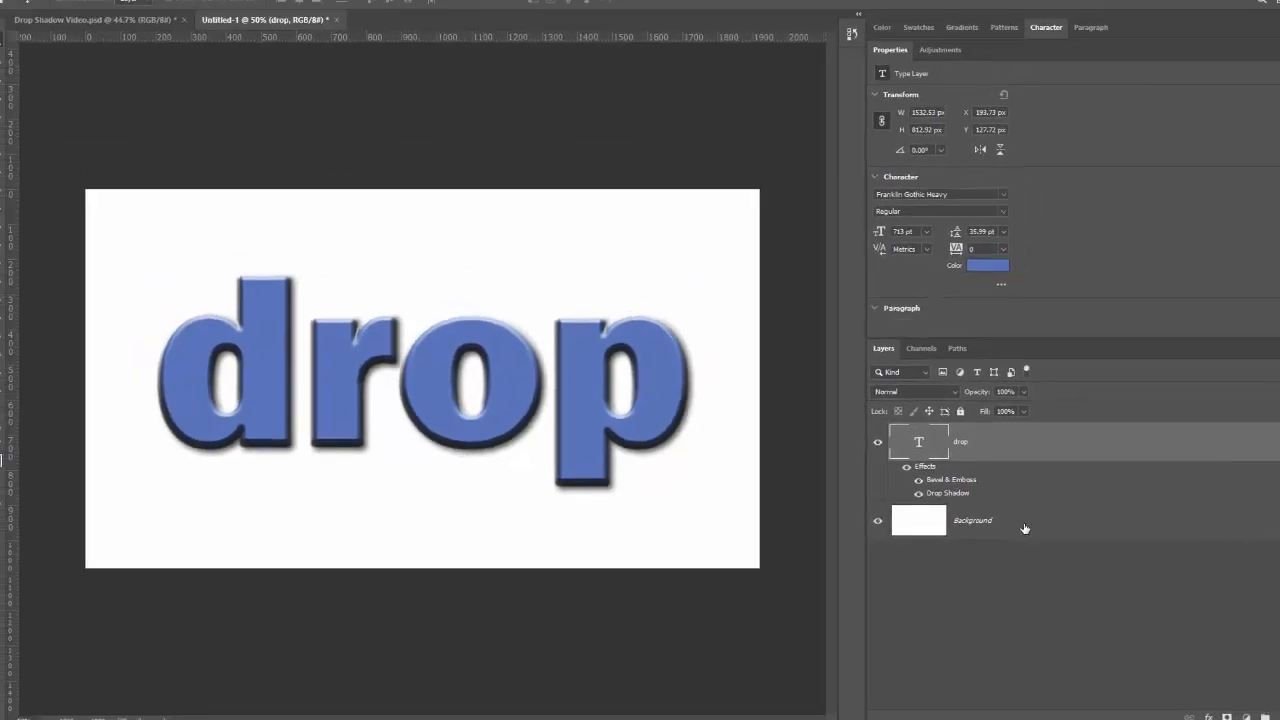
# - Unlock the Background layer and open its layer style settings
pyautogui.click(1022, 527)
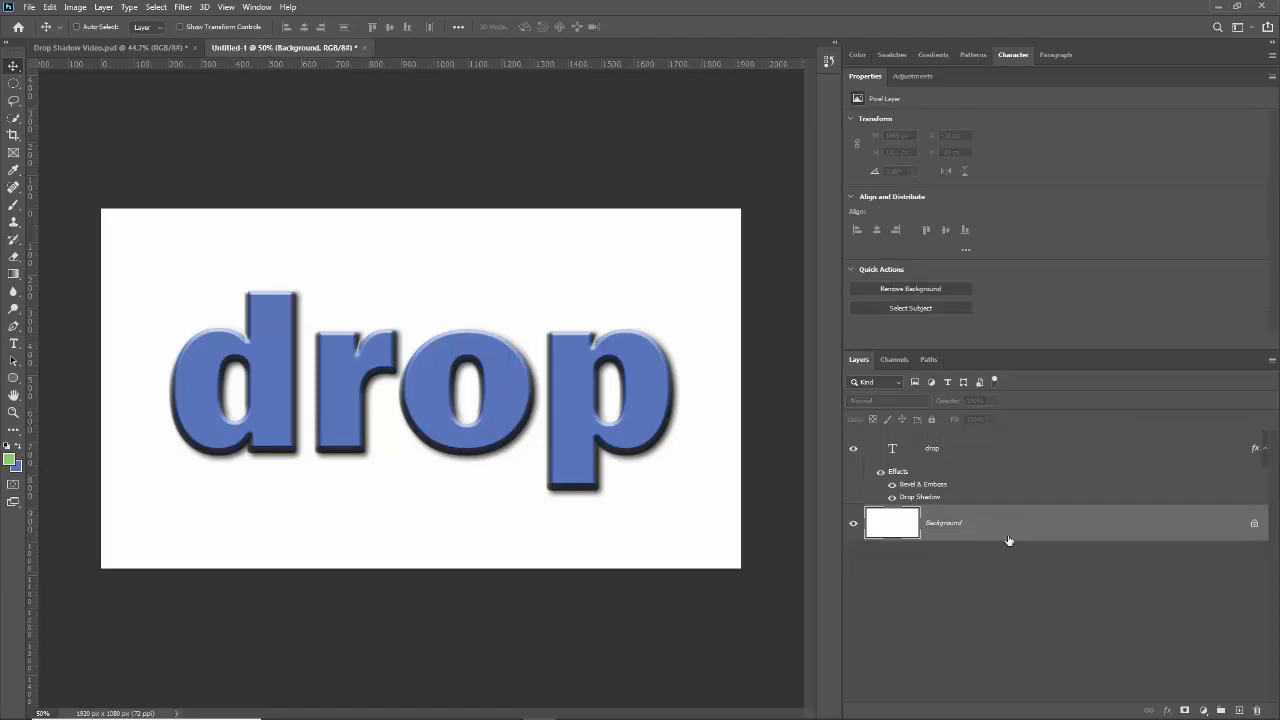
pyautogui.click(1254, 525)
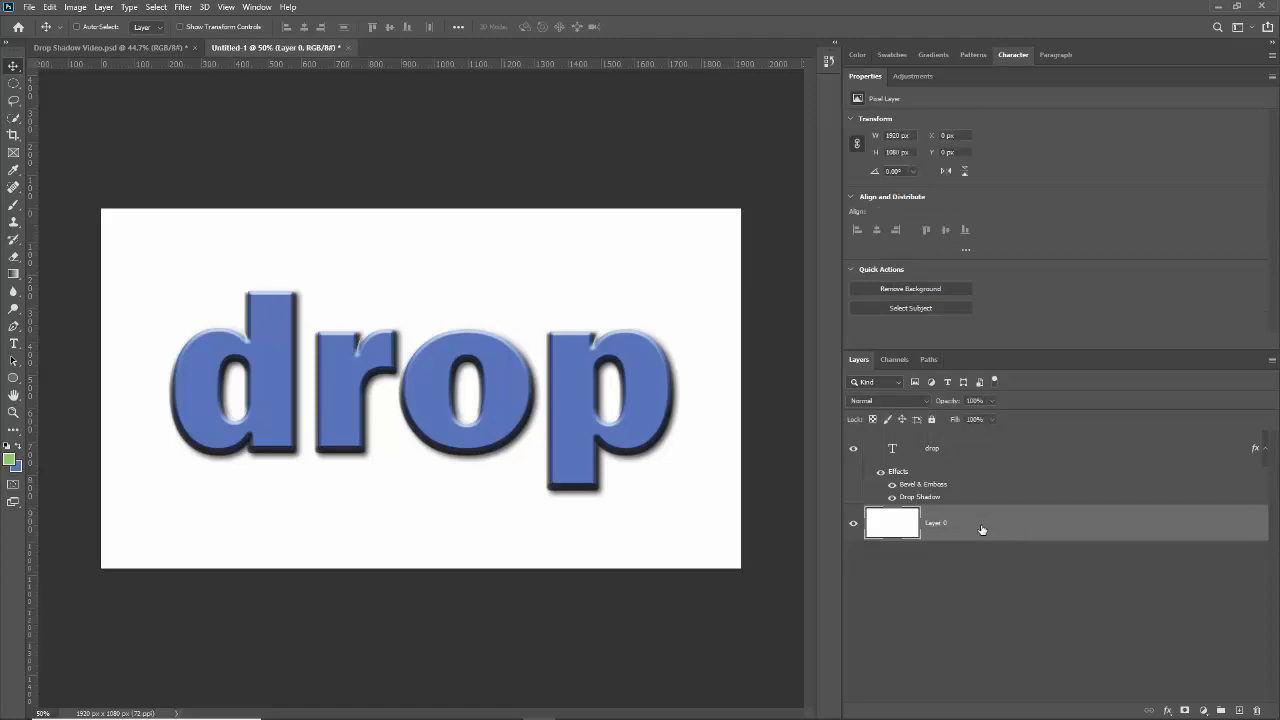
pyautogui.doubleClick(982, 530)
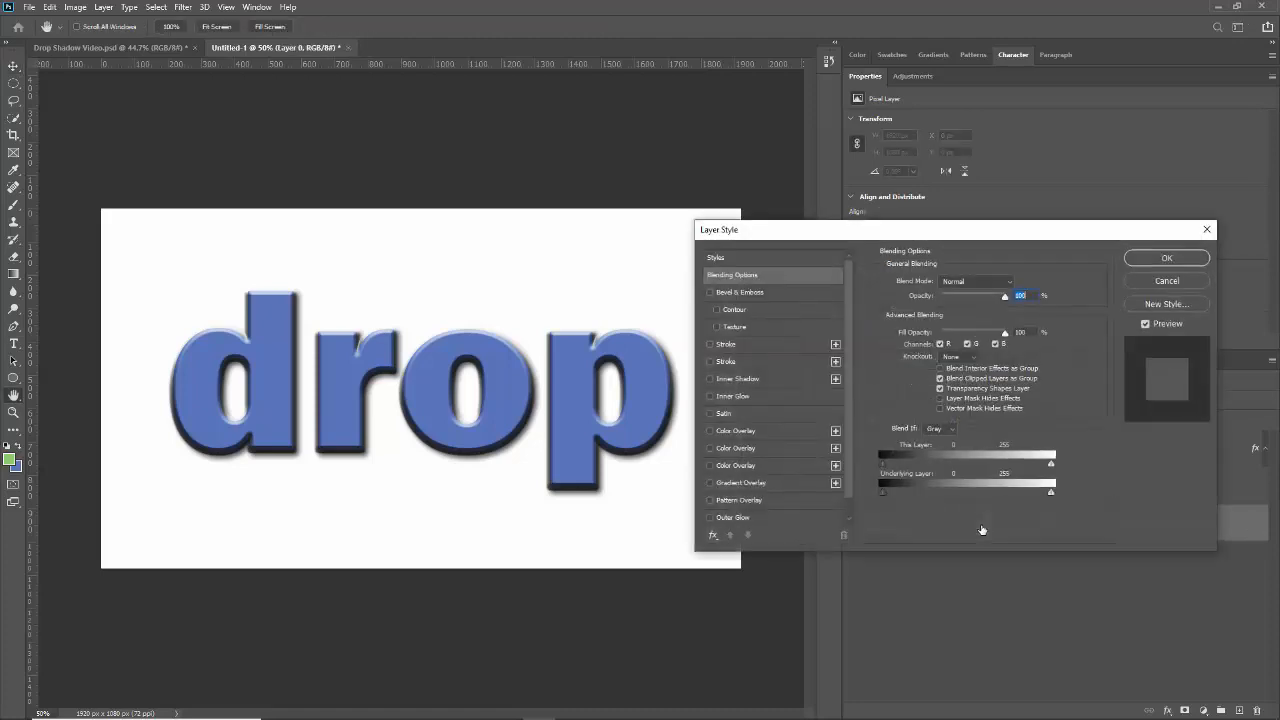
# - Add a gradient overlay to the background layer and try the three Basics gradient presets, ending on black to white
pyautogui.click(738, 481)
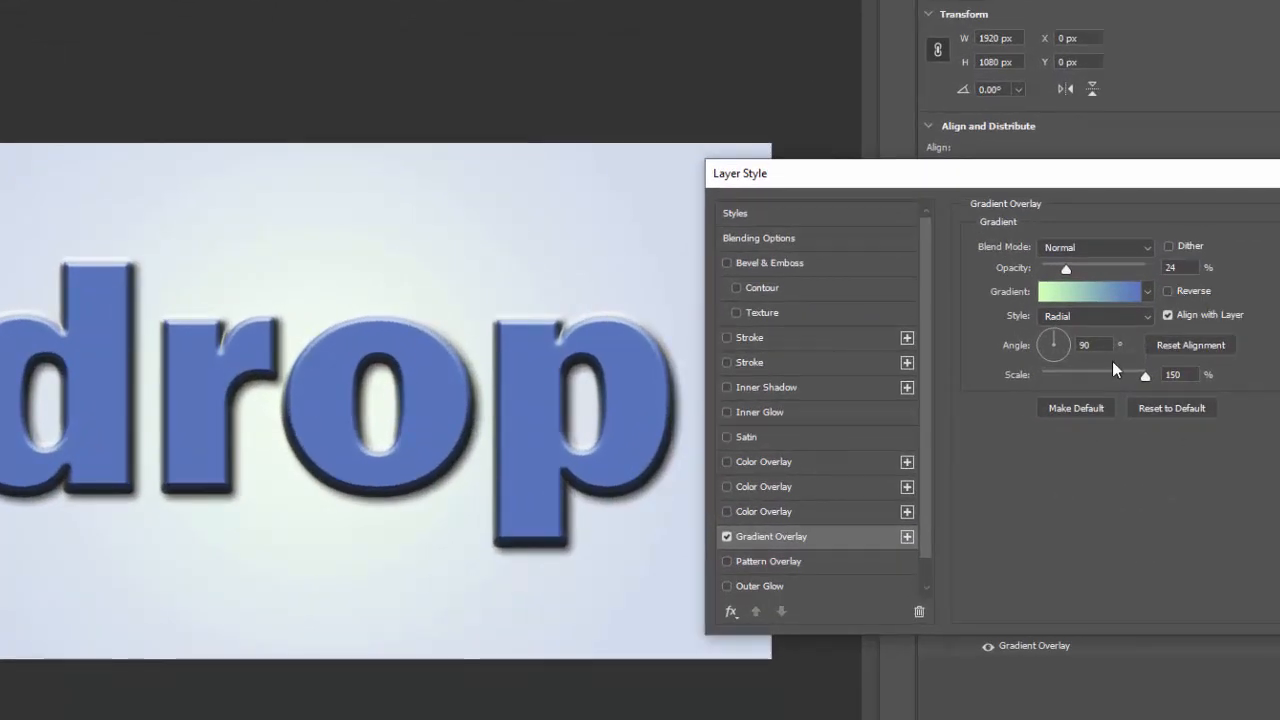
pyautogui.click(1147, 291)
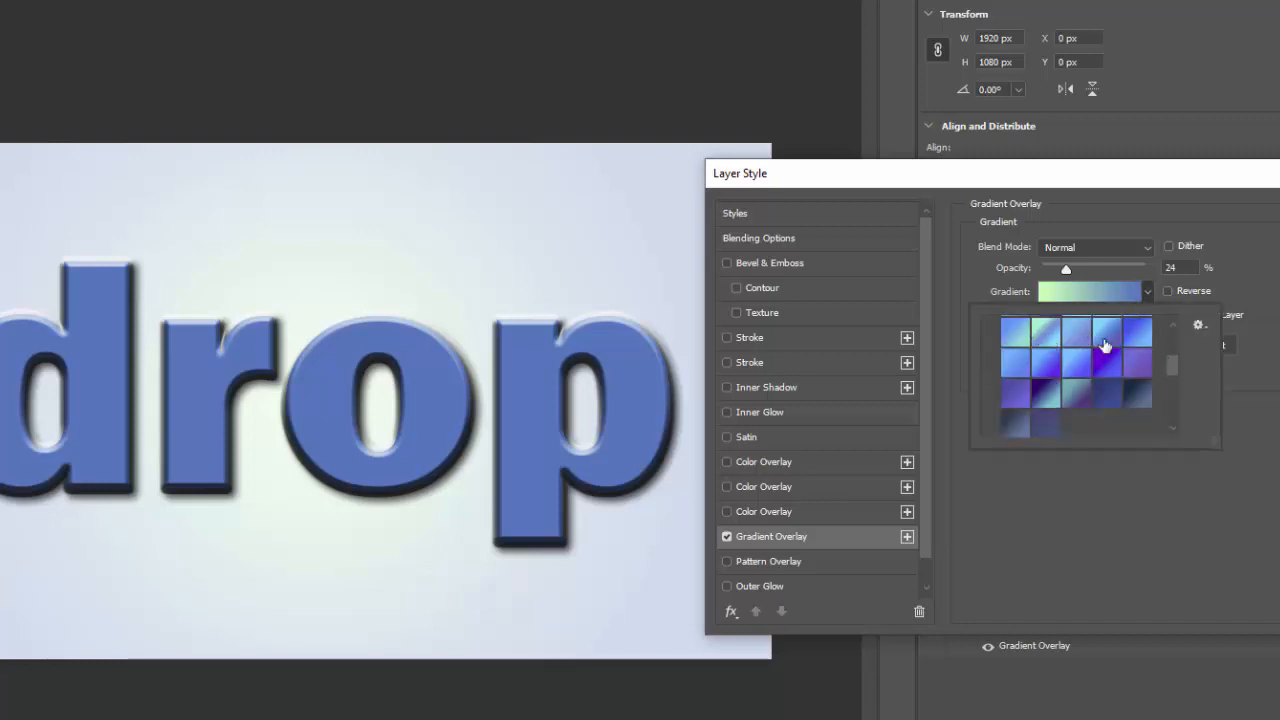
pyautogui.moveTo(1173, 363); pyautogui.dragTo(1172, 341)
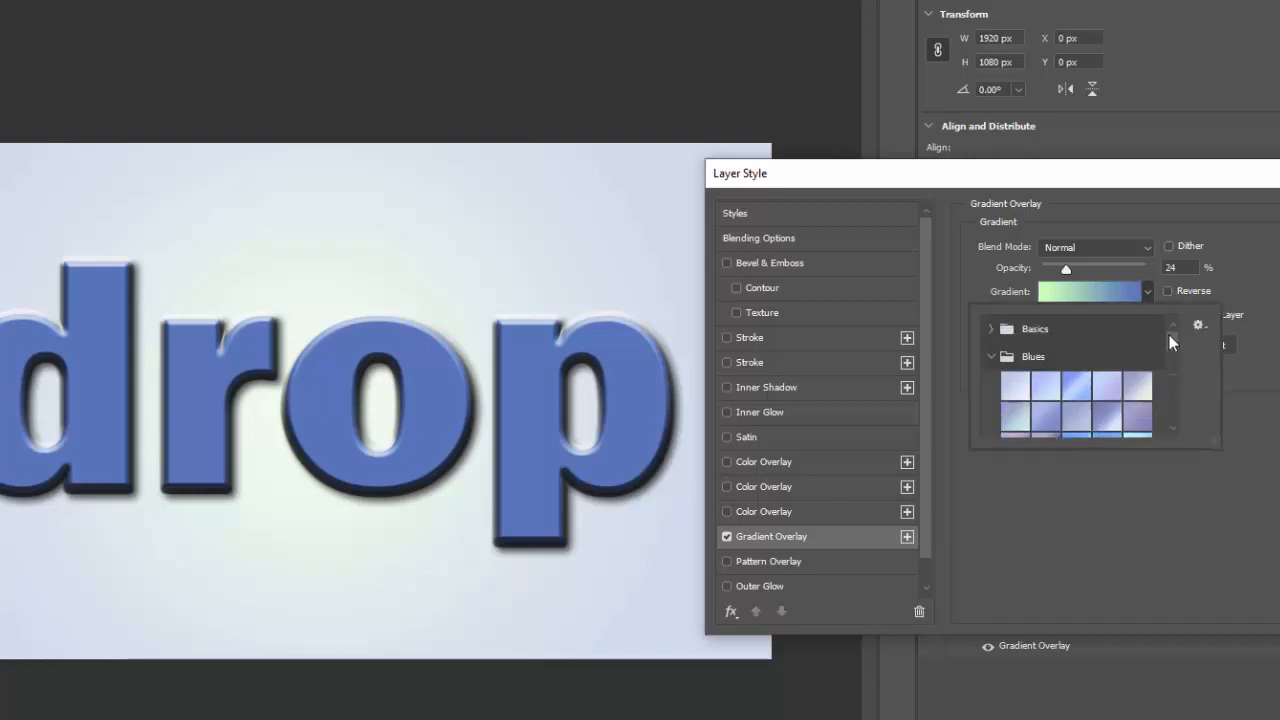
pyautogui.click(994, 331)
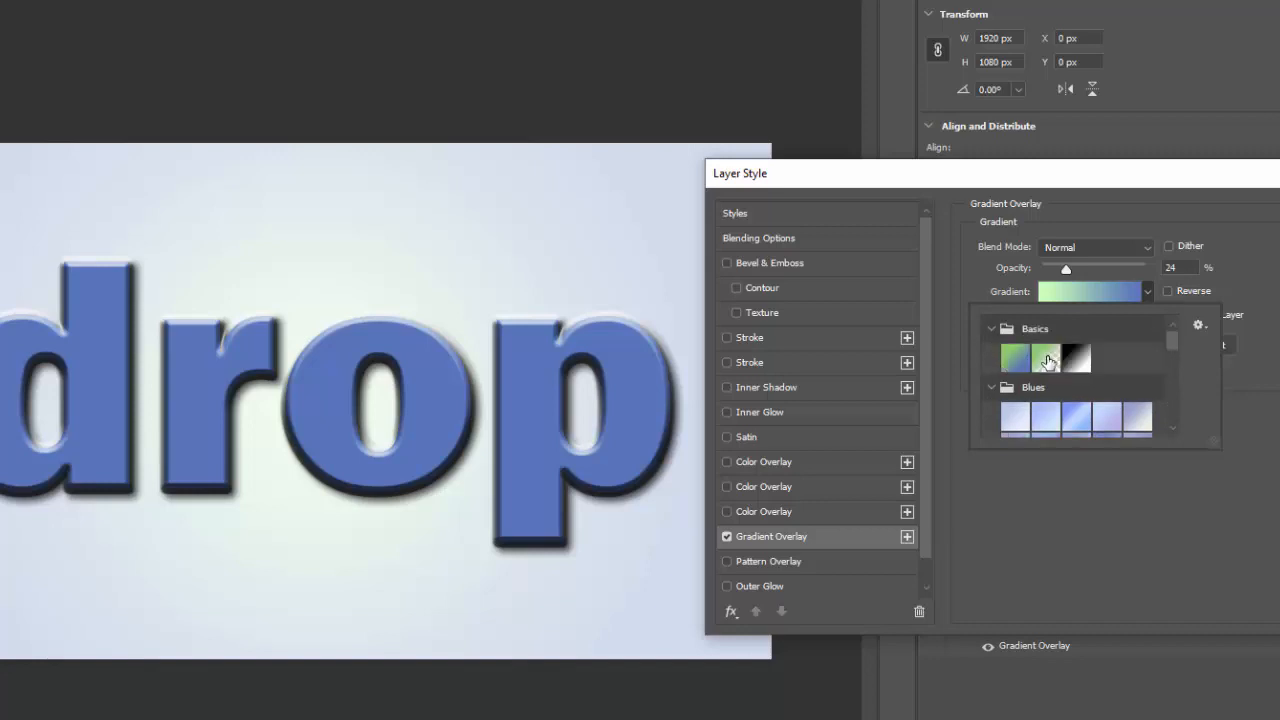
pyautogui.click(1017, 357)
pyautogui.click(1048, 360)
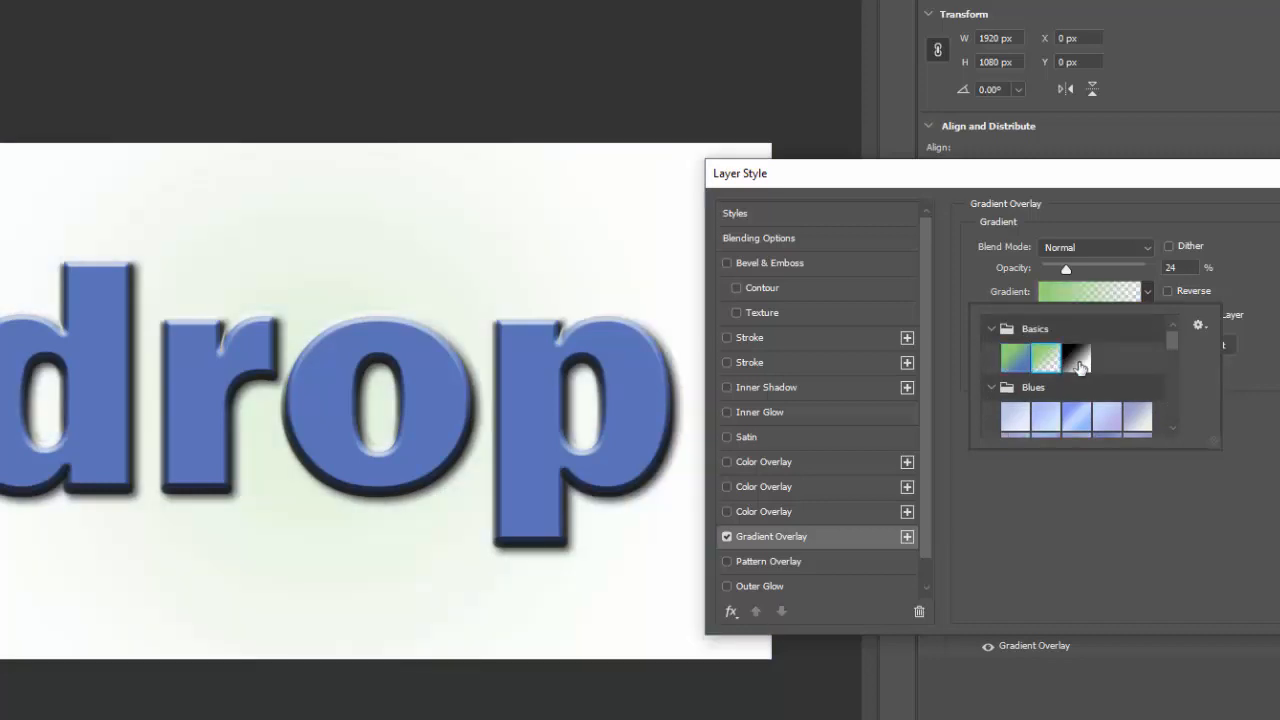
pyautogui.click(1083, 360)
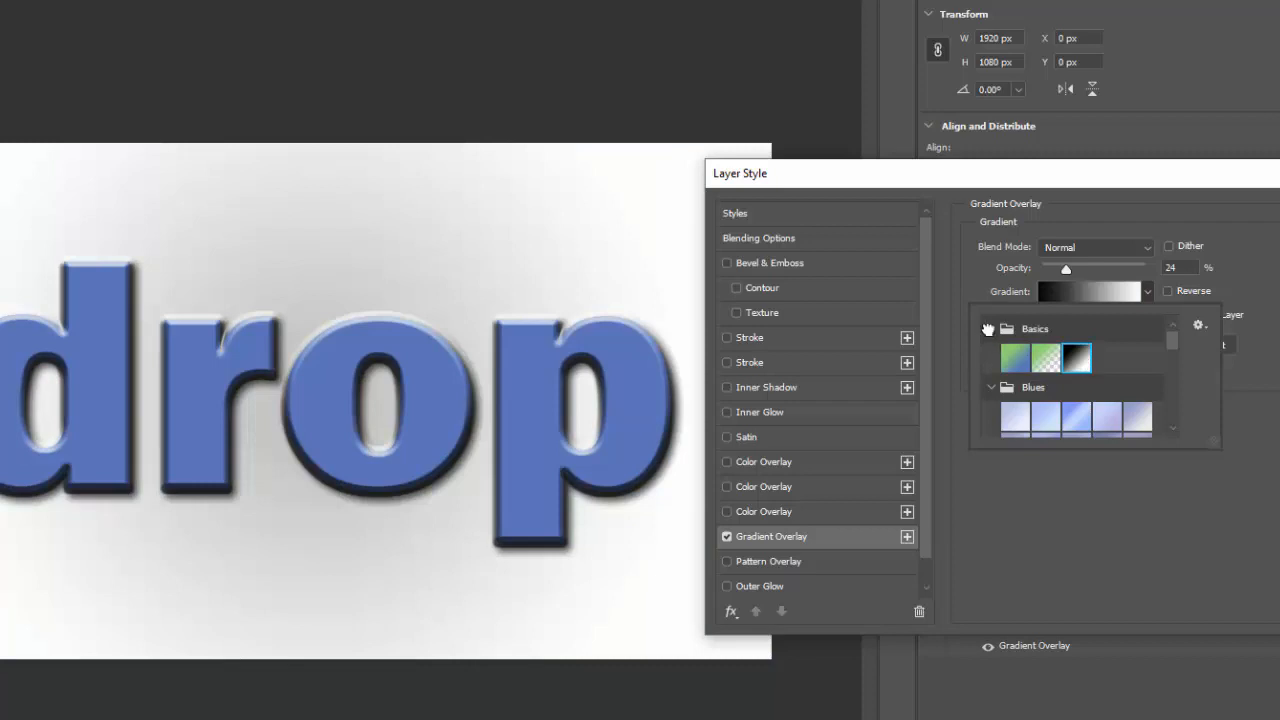
# - Try several gradient presets from the Blues group on the overlay, ending on the light blue to purple one
pyautogui.click(991, 329)
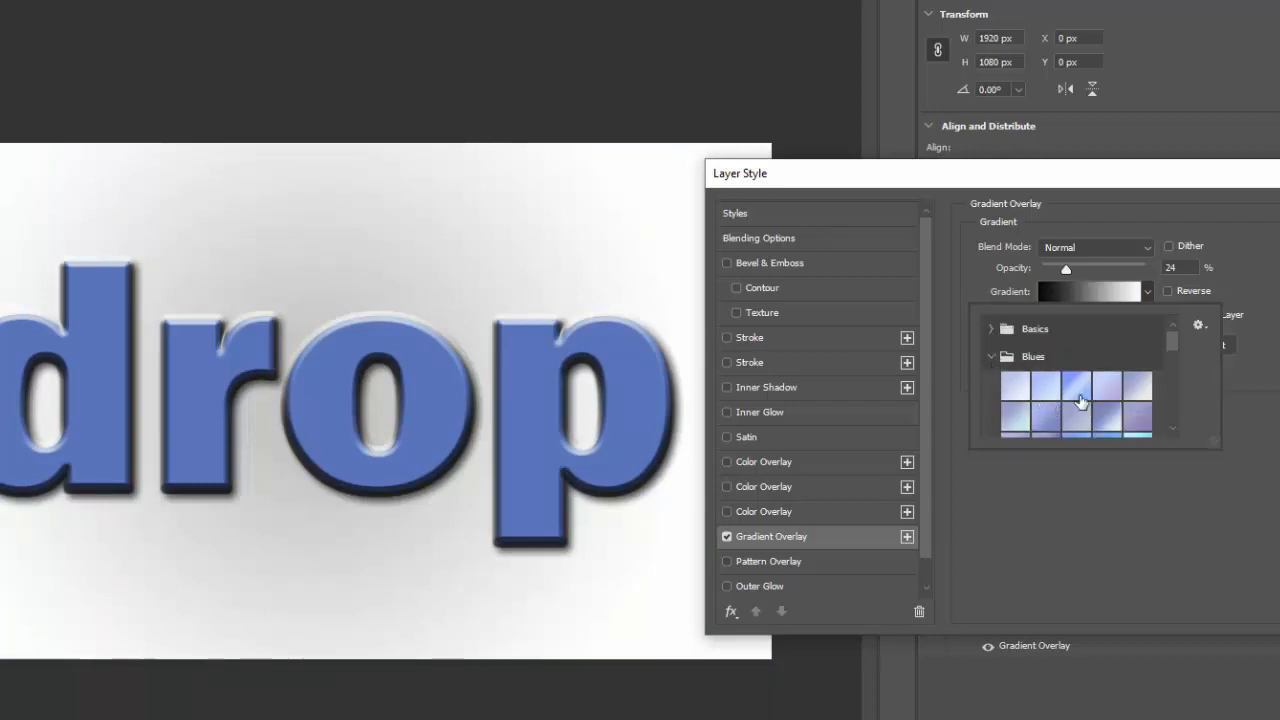
pyautogui.scroll(-1, 1110, 395)
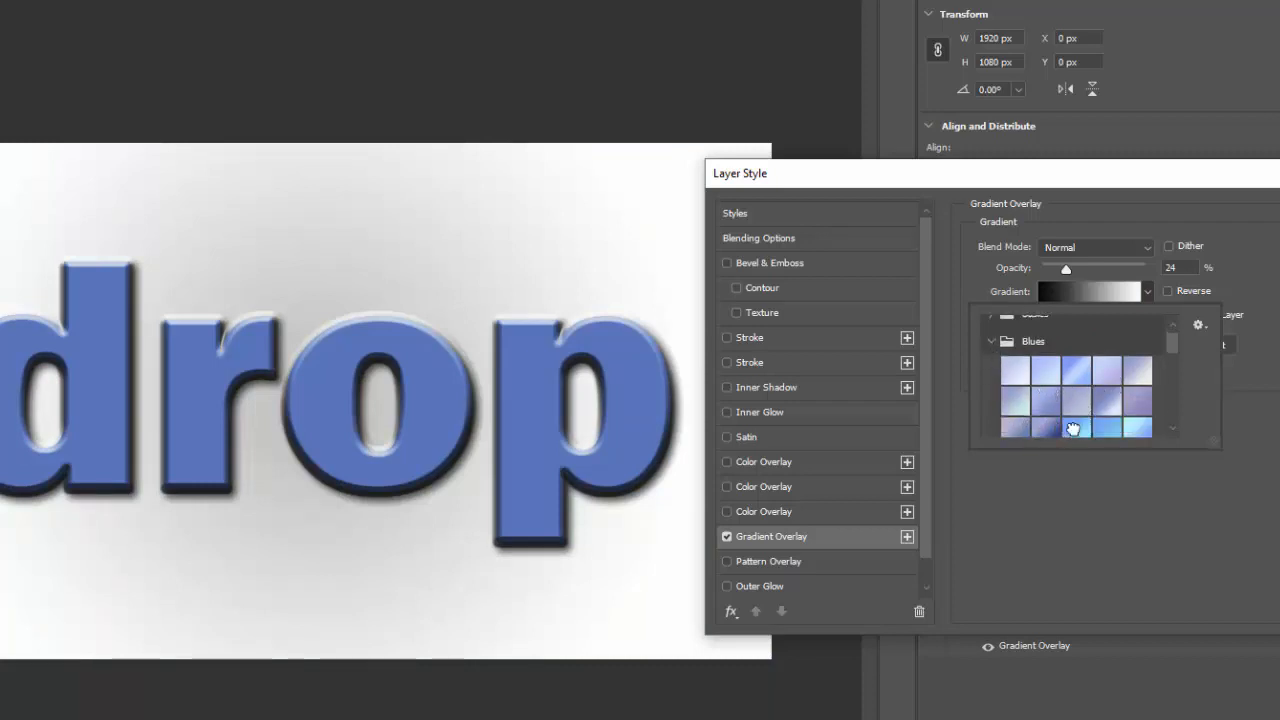
pyautogui.click(1074, 428)
pyautogui.press('Right')
pyautogui.press('Right')
pyautogui.press('Right')
pyautogui.press('Right')
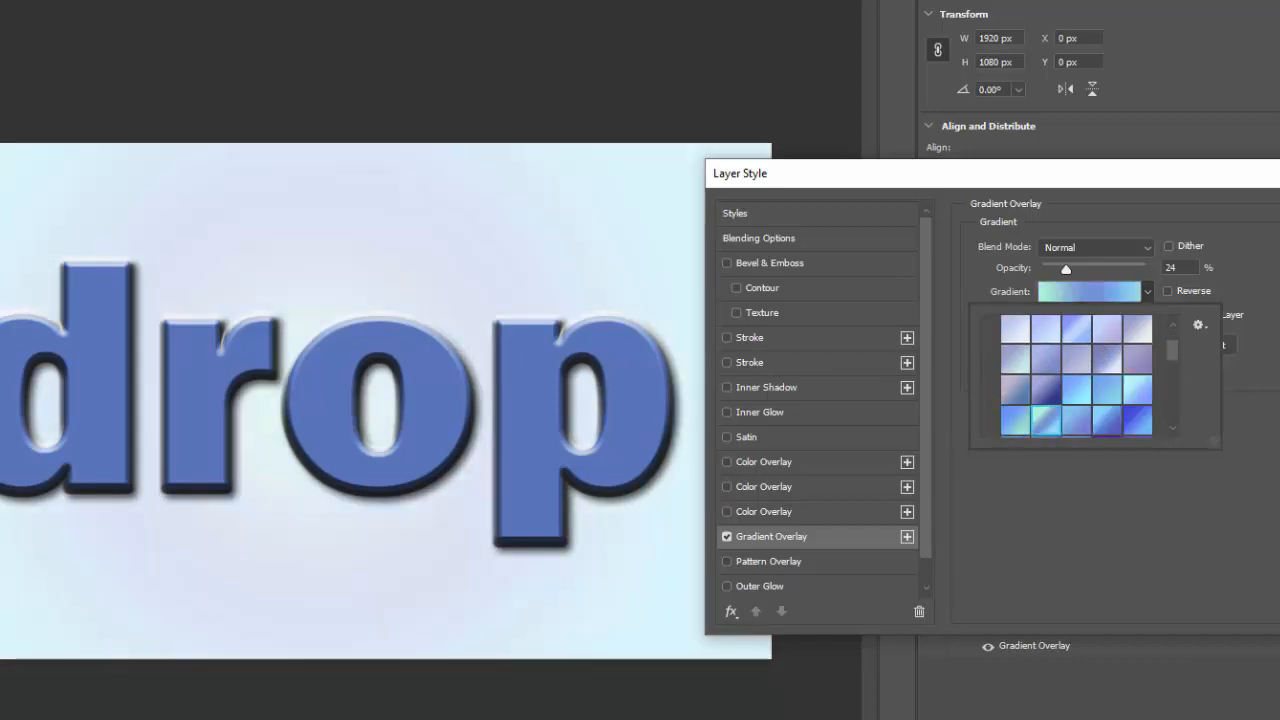
pyautogui.press('Right')
pyautogui.press('Right')
pyautogui.press('Right')
pyautogui.press('Right')
pyautogui.press('Right')
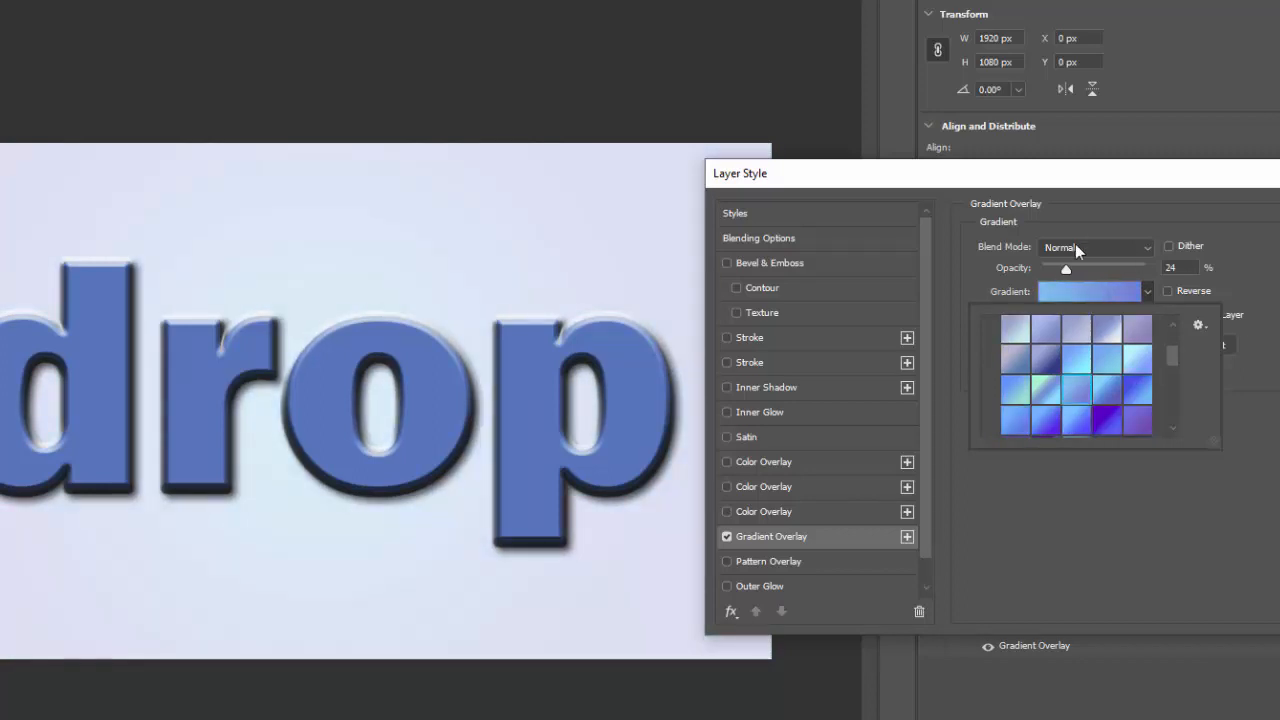
# - Set the gradient overlay's opacity to 100% and apply it with a blue to turquoise preset from the Blues group
pyautogui.moveTo(1066, 271); pyautogui.dragTo(1148, 265)
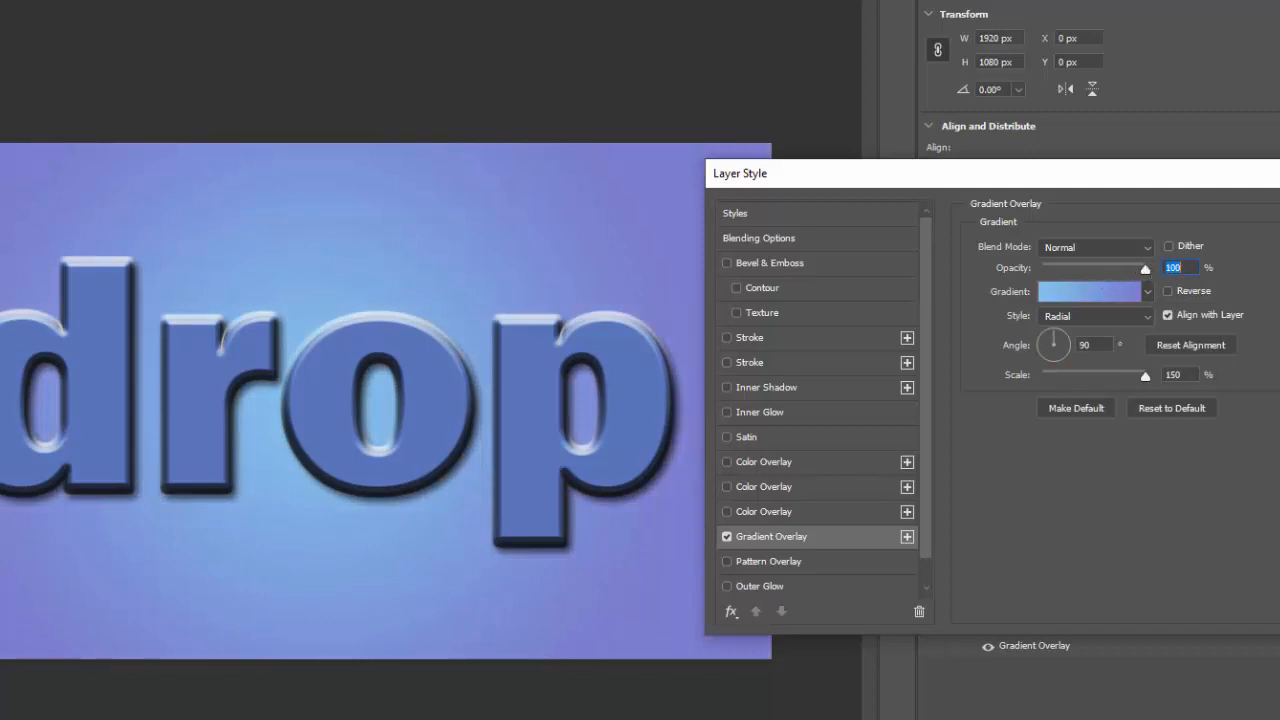
pyautogui.click(1147, 291)
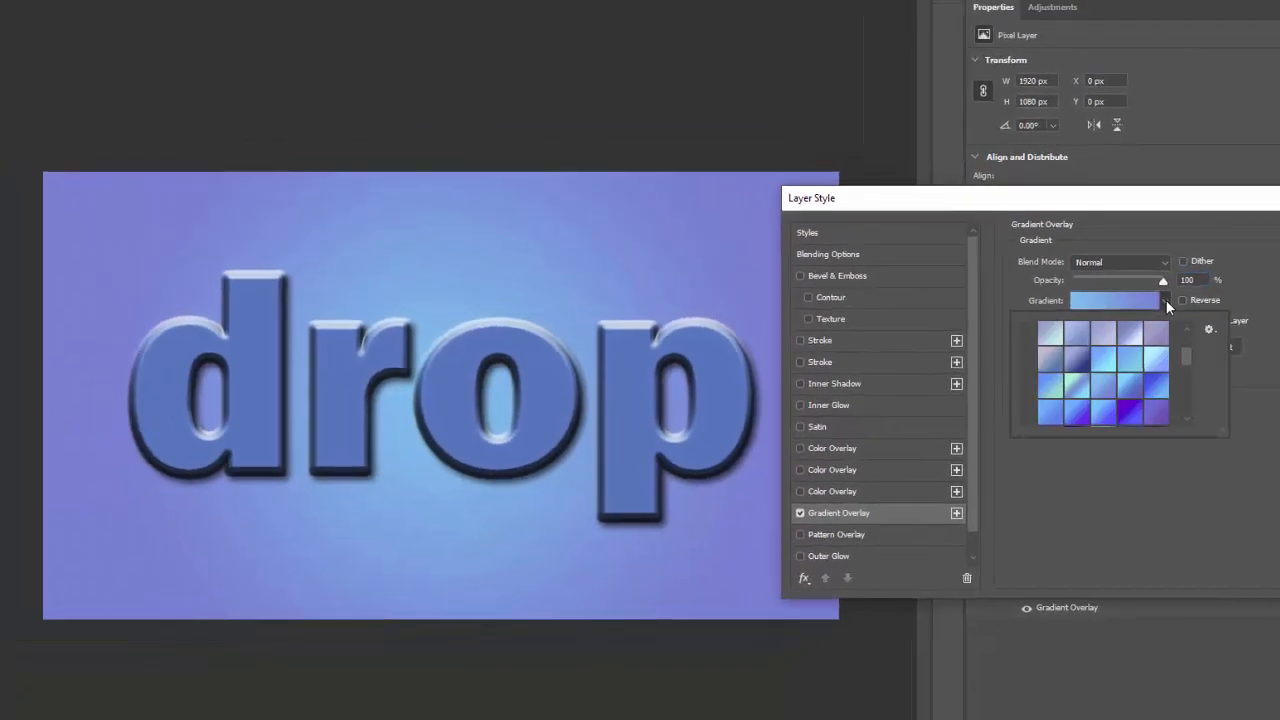
pyautogui.click(1098, 360)
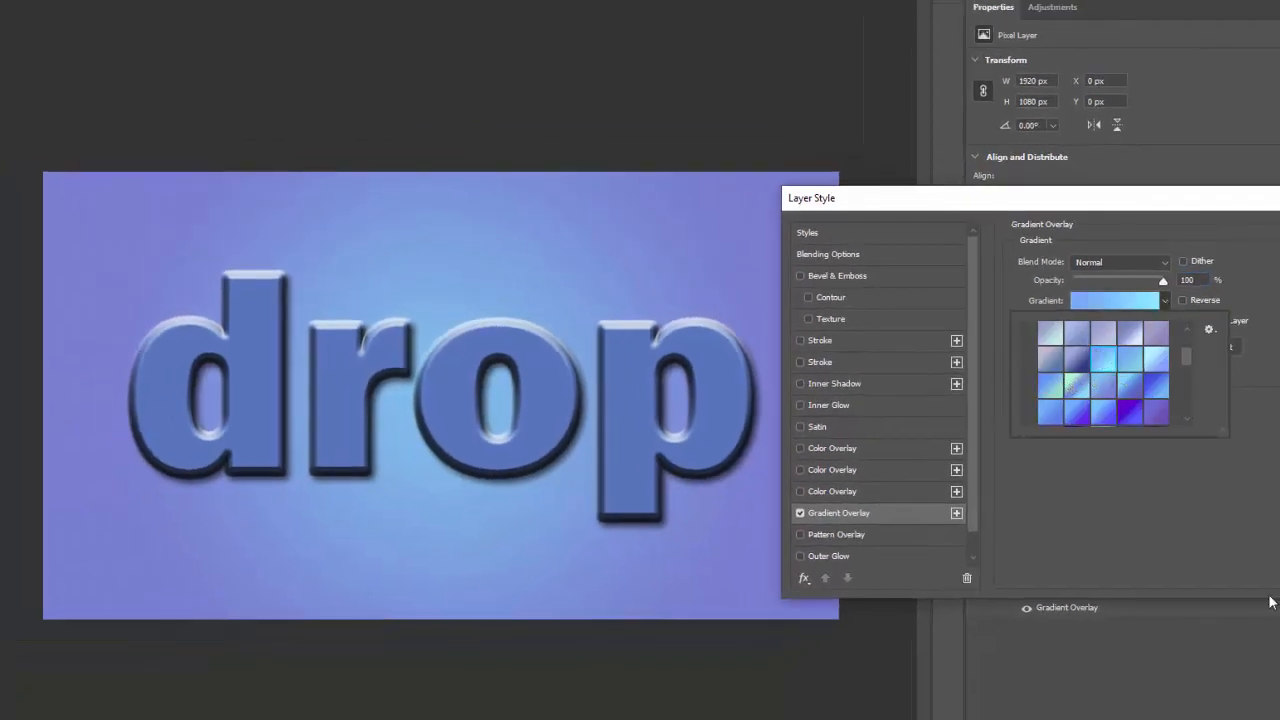
pyautogui.press('Right')
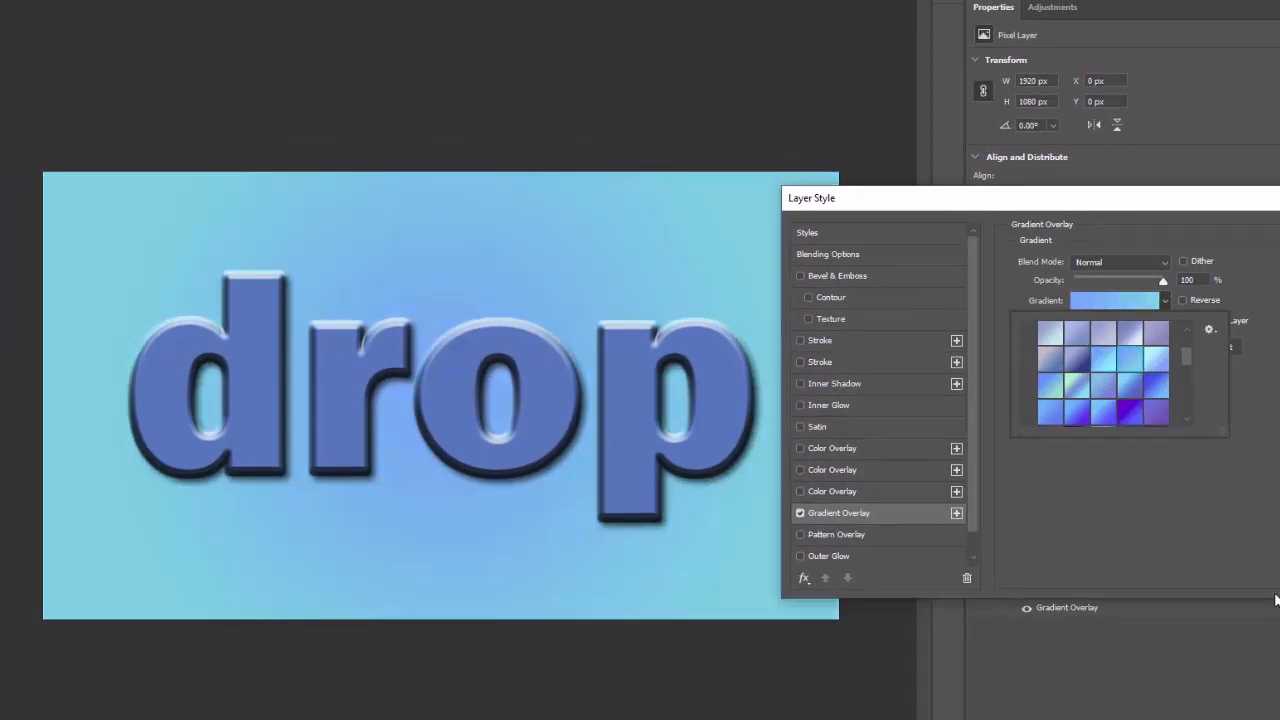
pyautogui.press('Return')
pyautogui.press('Return')
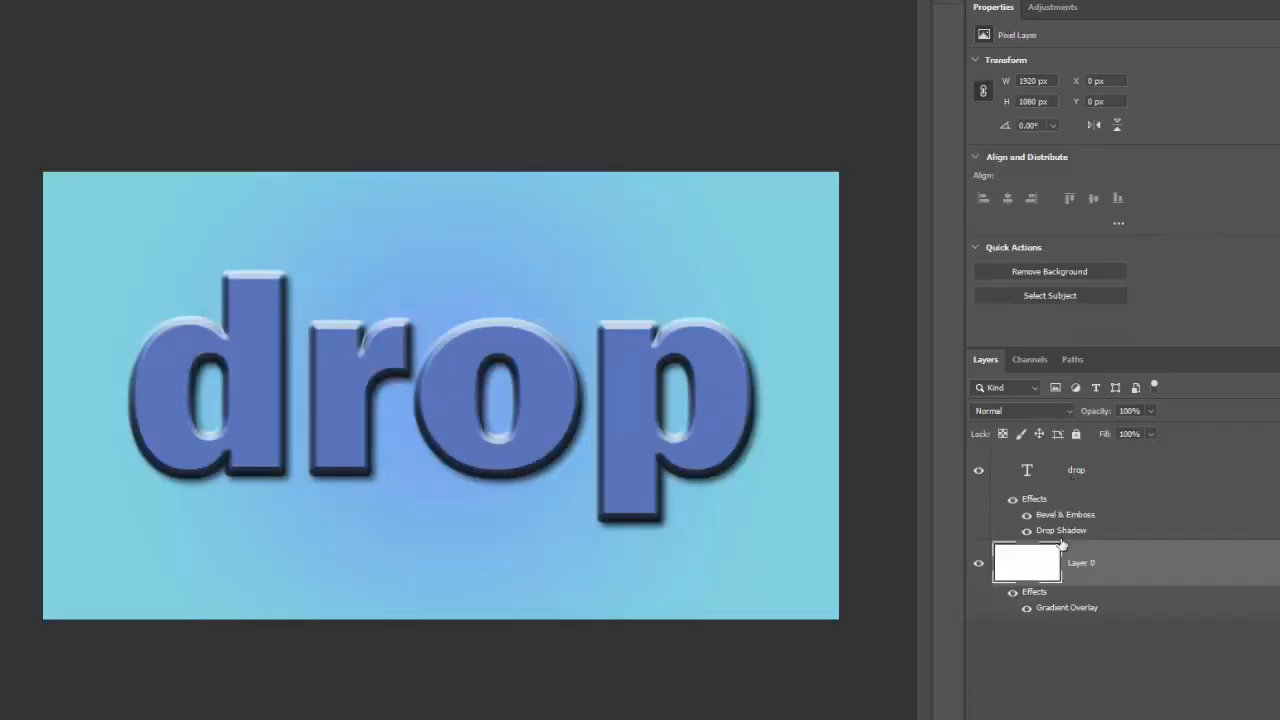
# - Reverse the gradient in Layer 0's existing gradient overlay and apply the layer style
pyautogui.doubleClick(1062, 612)
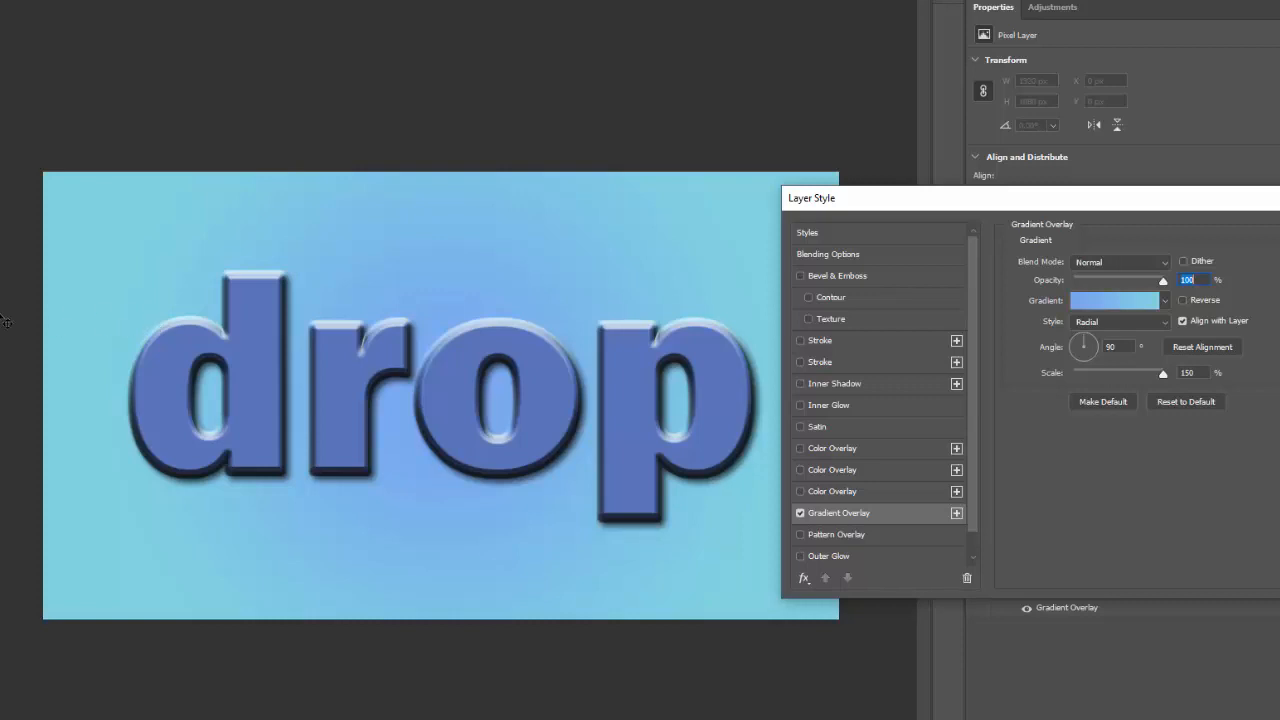
pyautogui.click(1183, 300)
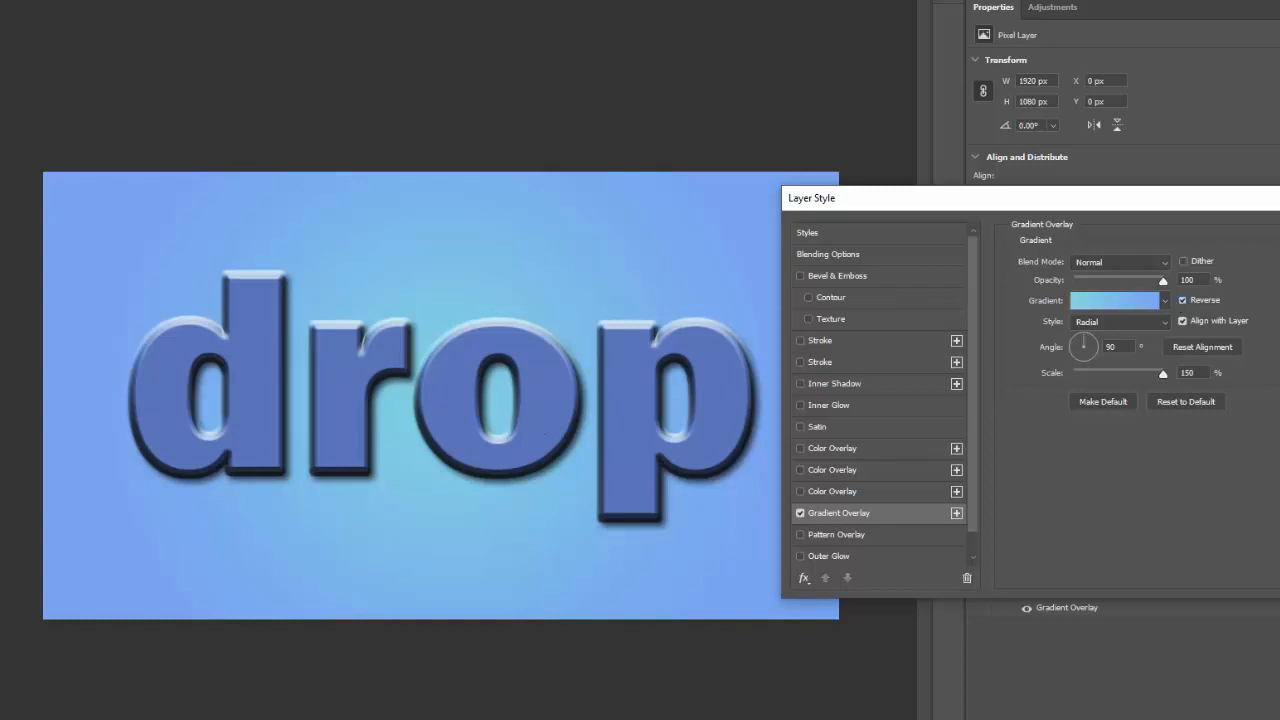
pyautogui.press('Return')
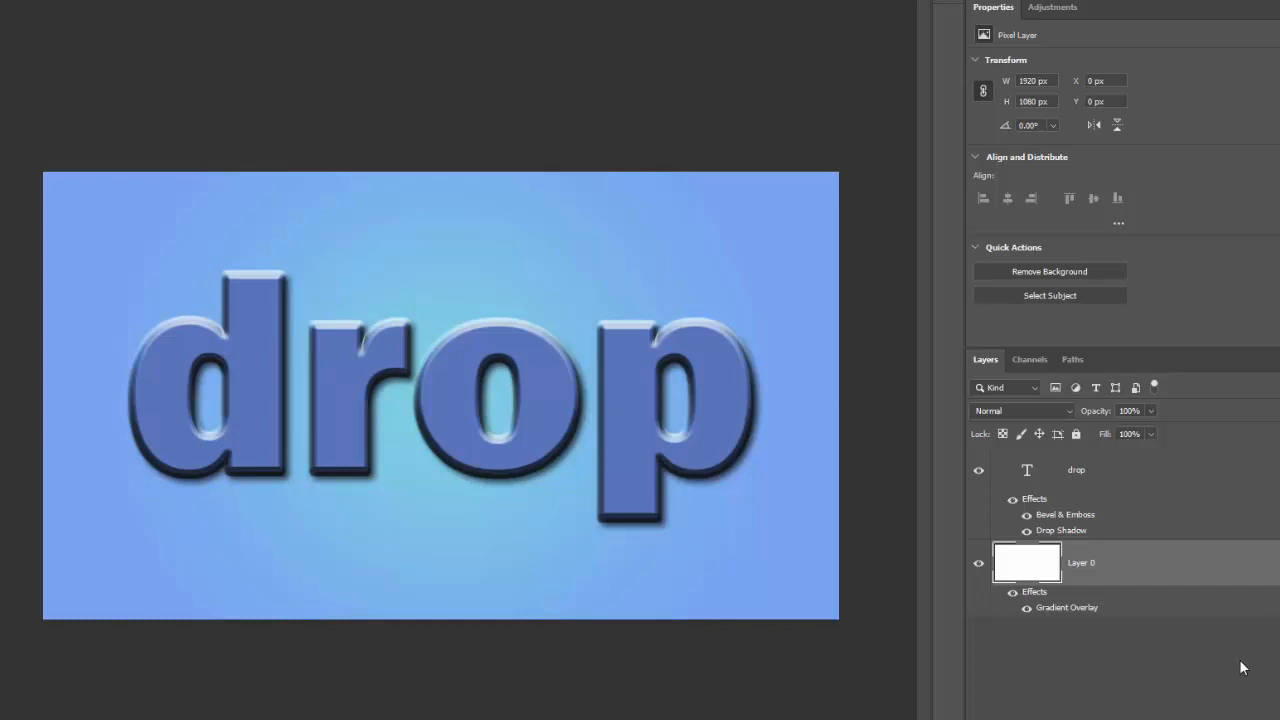